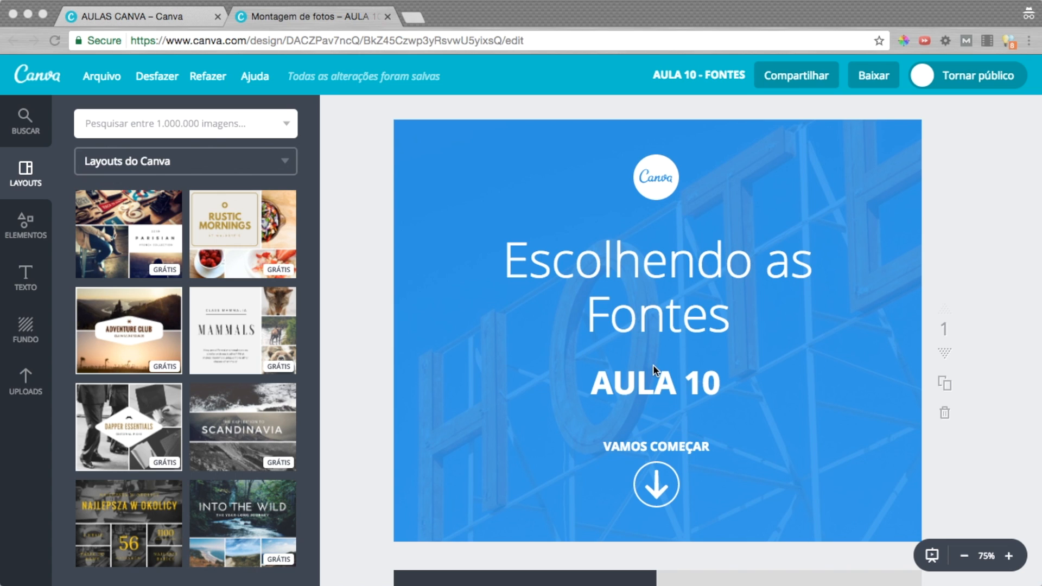
On the contrast page, move the "Tente um subtítulo light" subtitle slightly closer to the "Título em Negrito" title.
{"action": "scroll", "coordinate": [653, 360], "scroll_direction": "down", "scroll_amount": 10}
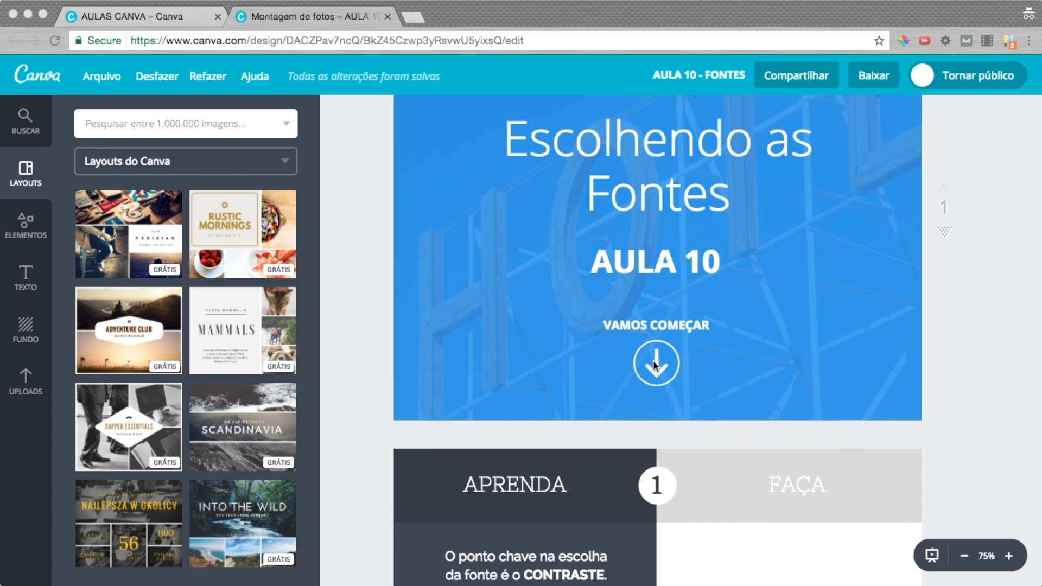
{"action": "scroll", "coordinate": [653, 360], "scroll_direction": "down", "scroll_amount": 2}
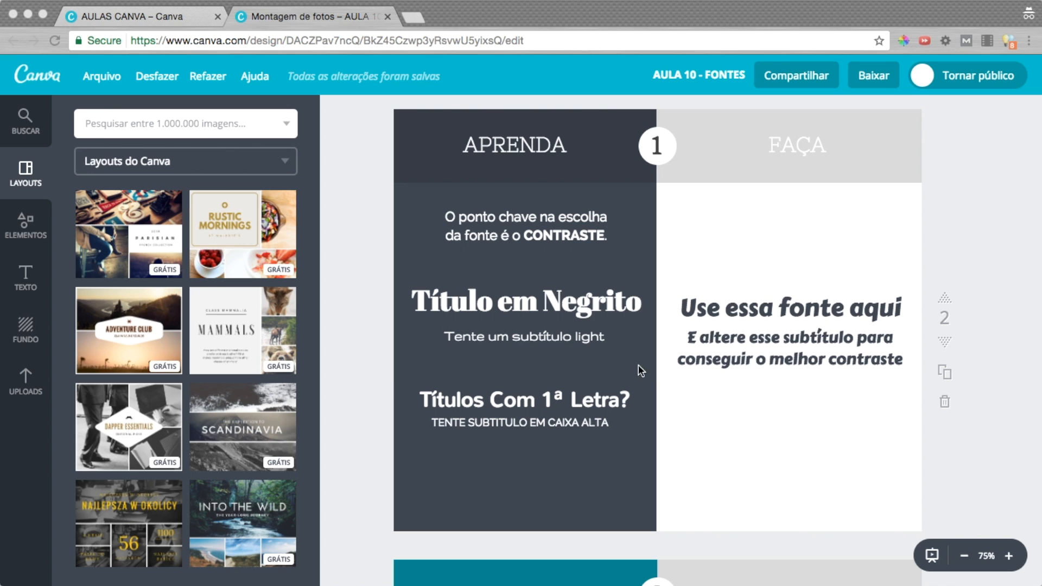
{"action": "left_click", "coordinate": [544, 311]}
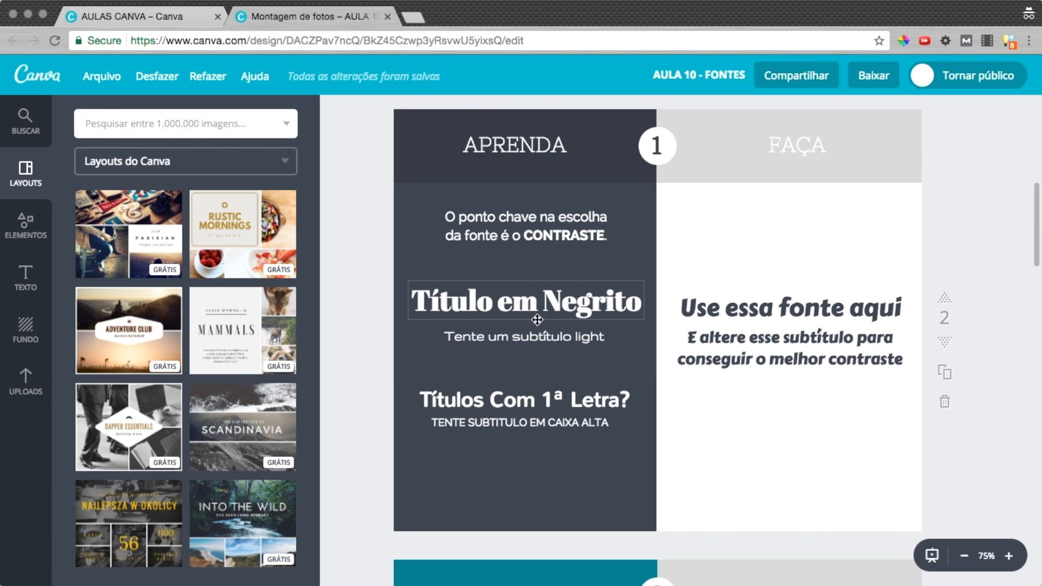
{"action": "left_click", "coordinate": [535, 338]}
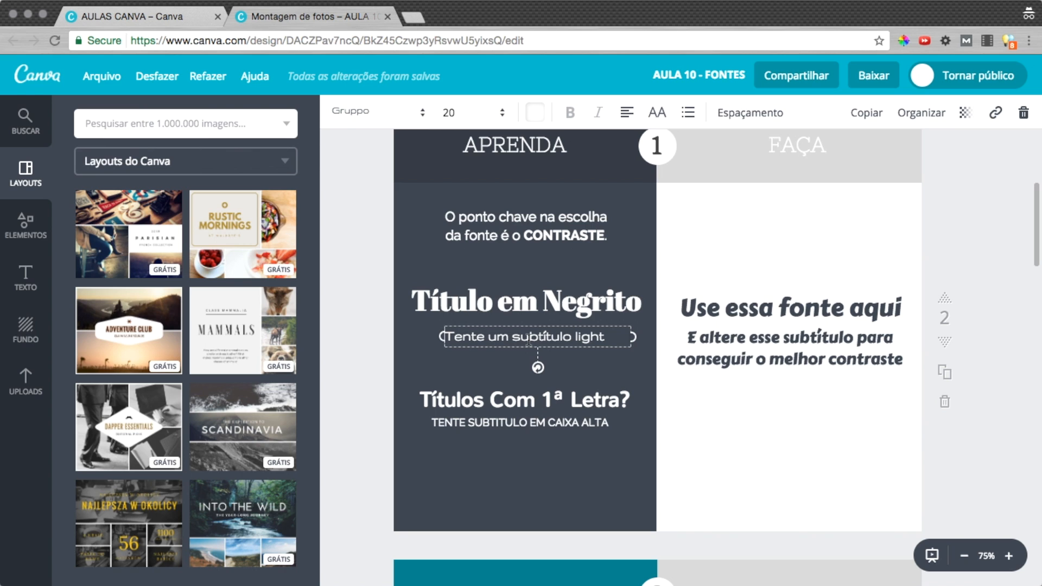
{"action": "left_click", "coordinate": [510, 400]}
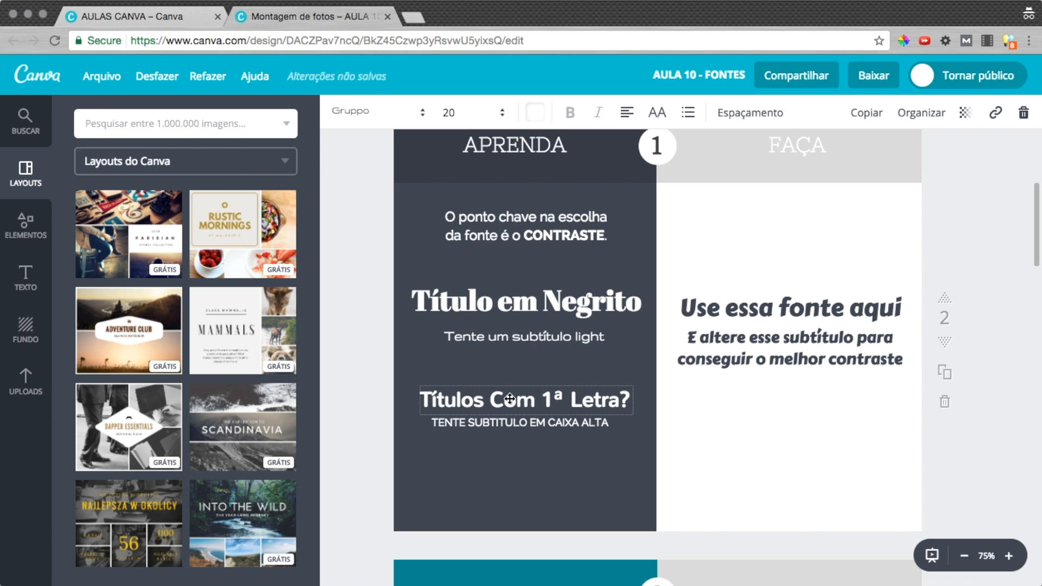
{"action": "triple_click", "coordinate": [479, 405]}
{"action": "left_click", "coordinate": [358, 401]}
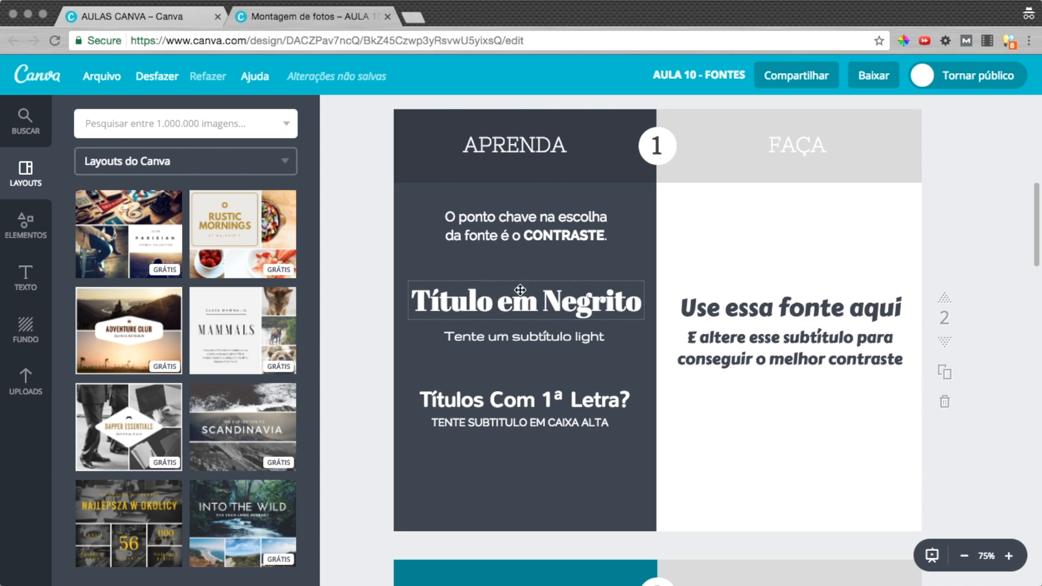
{"action": "left_click_drag", "start_coordinate": [525, 342], "coordinate": [525, 335]}
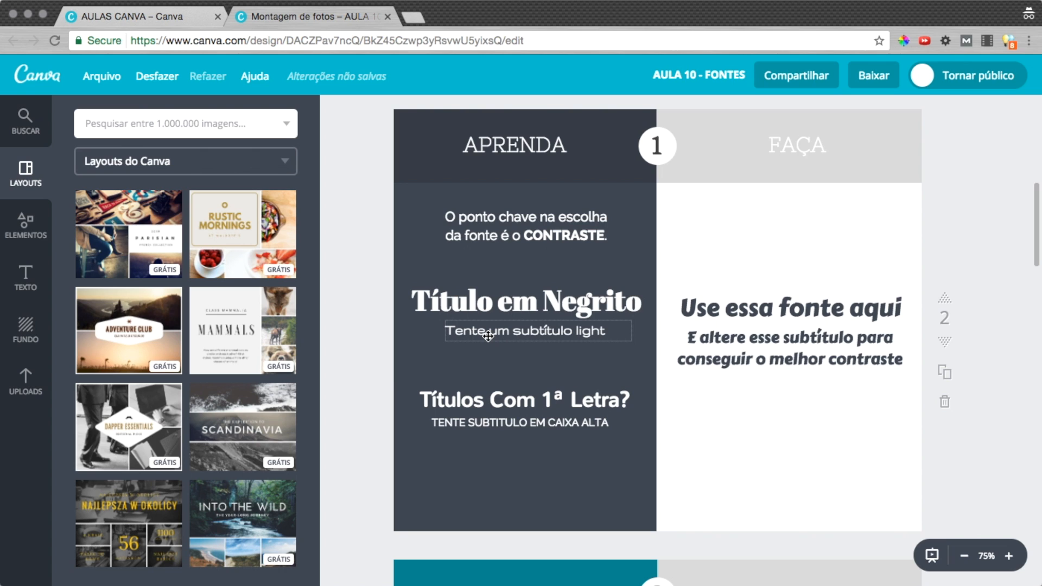
Set the "E altere esse subtítulo" text under "Use essa fonte aqui" to the Arvo font and tighten its line spacing.
{"action": "left_click", "coordinate": [813, 357]}
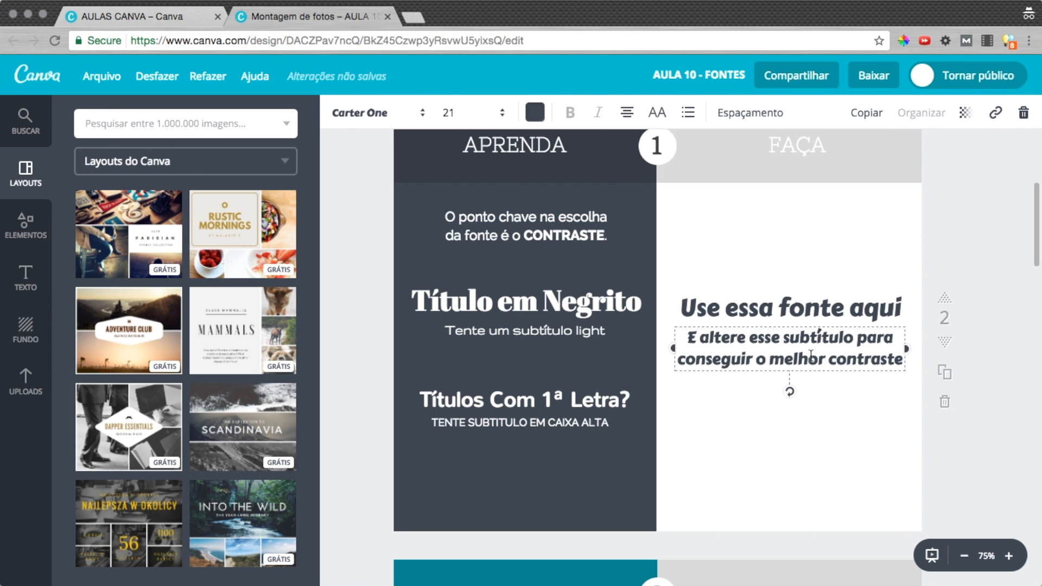
{"action": "left_click", "coordinate": [383, 115]}
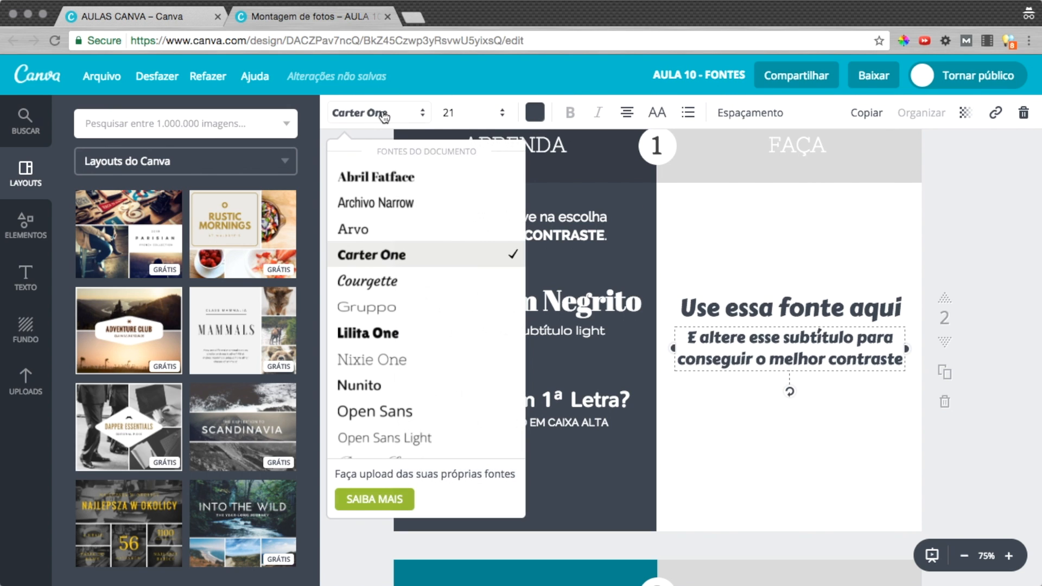
{"action": "left_click", "coordinate": [381, 232]}
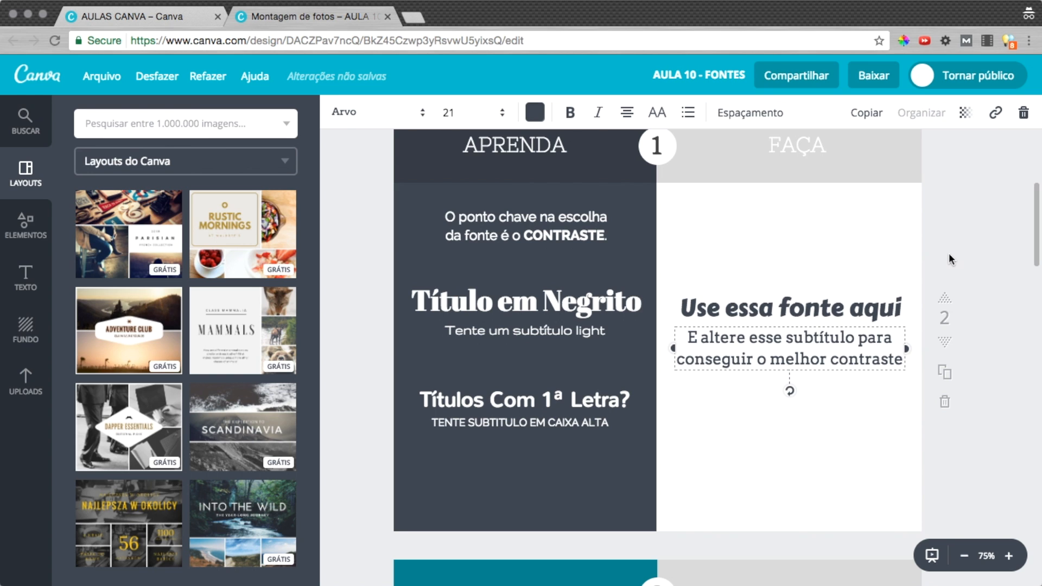
{"action": "left_click", "coordinate": [780, 122]}
{"action": "left_click_drag", "start_coordinate": [903, 189], "coordinate": [887, 187]}
{"action": "left_click", "coordinate": [999, 274]}
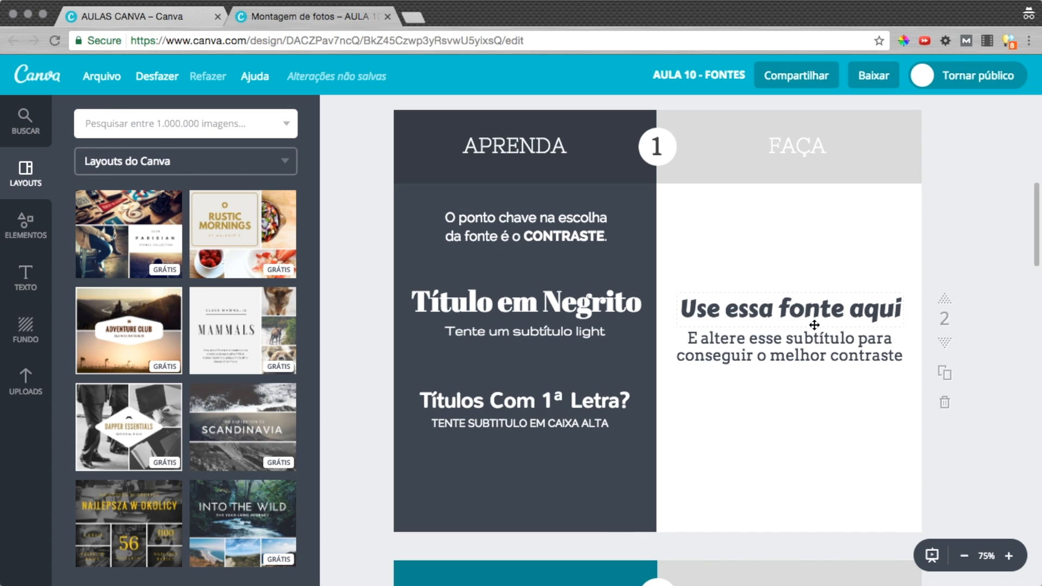
{"action": "scroll", "coordinate": [814, 325], "scroll_direction": "up", "scroll_amount": 1}
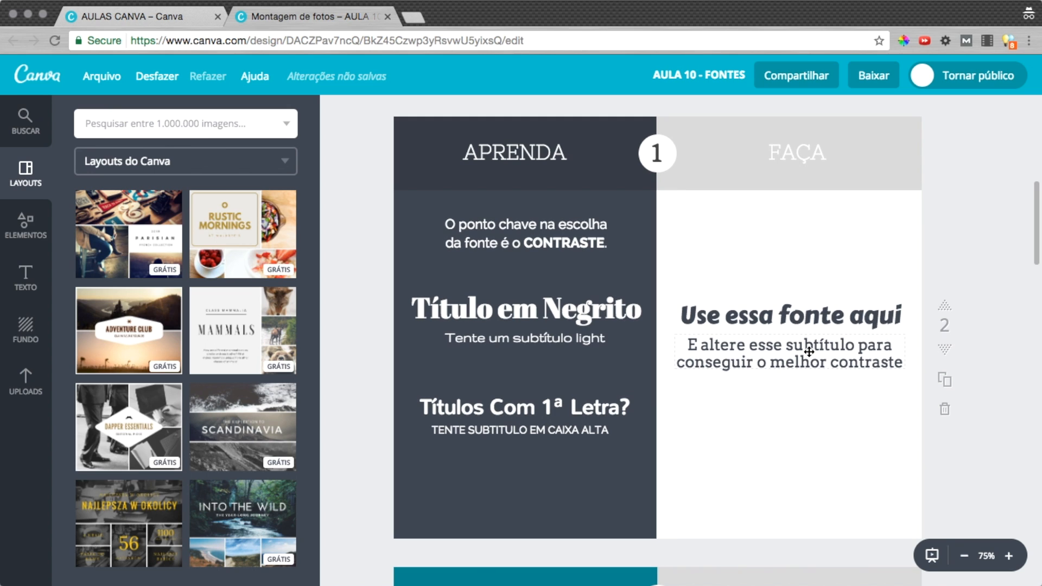
{"action": "scroll", "coordinate": [808, 374], "scroll_direction": "down", "scroll_amount": 1}
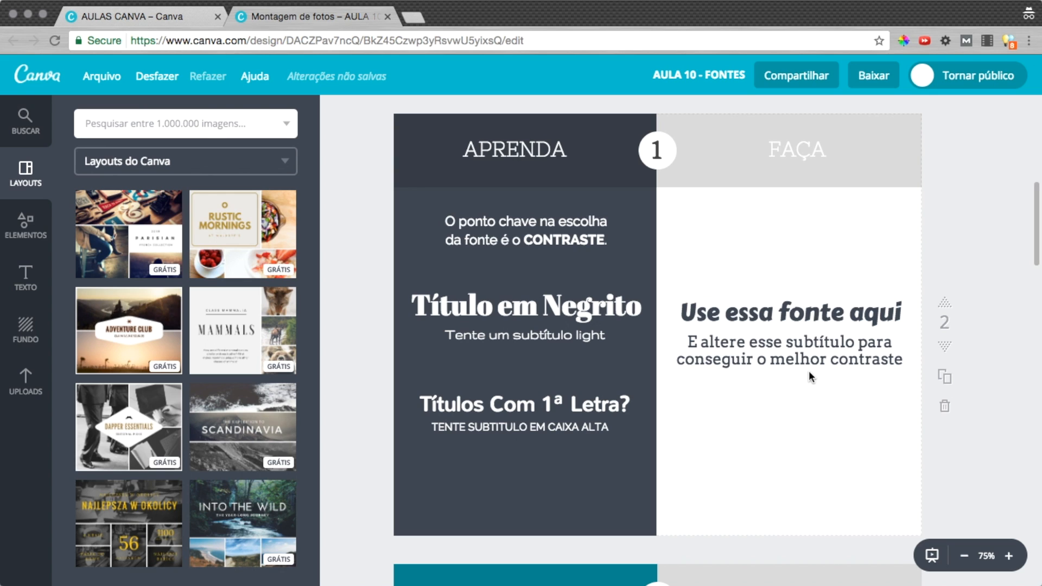
On the "Tamanho Importa" page, set the size of the "Esse é o seu título" text to 32.
{"action": "scroll", "coordinate": [809, 372], "scroll_direction": "down", "scroll_amount": 10}
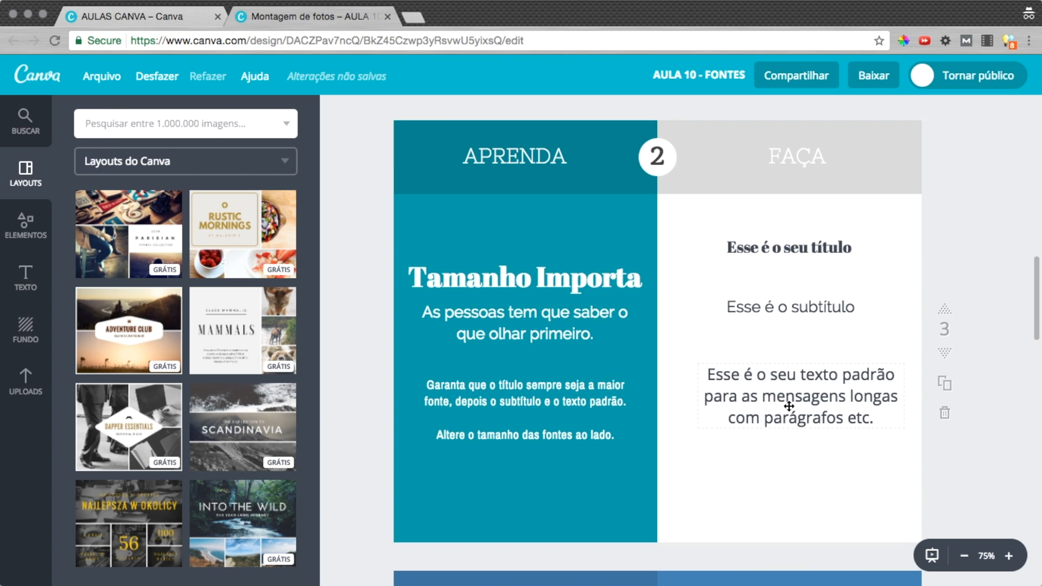
{"action": "left_click", "coordinate": [799, 247]}
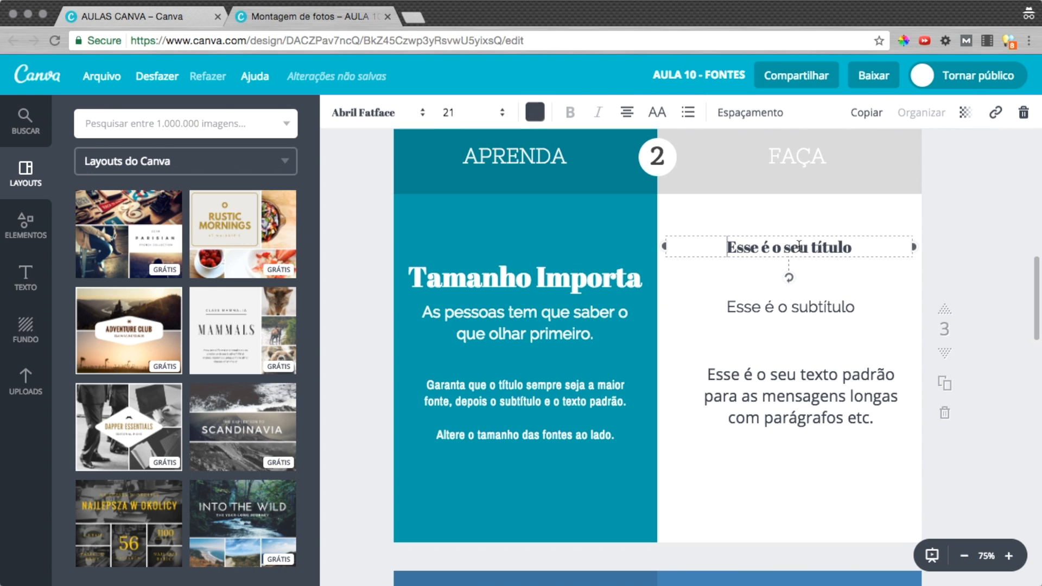
{"action": "left_click", "coordinate": [795, 308]}
{"action": "left_click", "coordinate": [808, 404]}
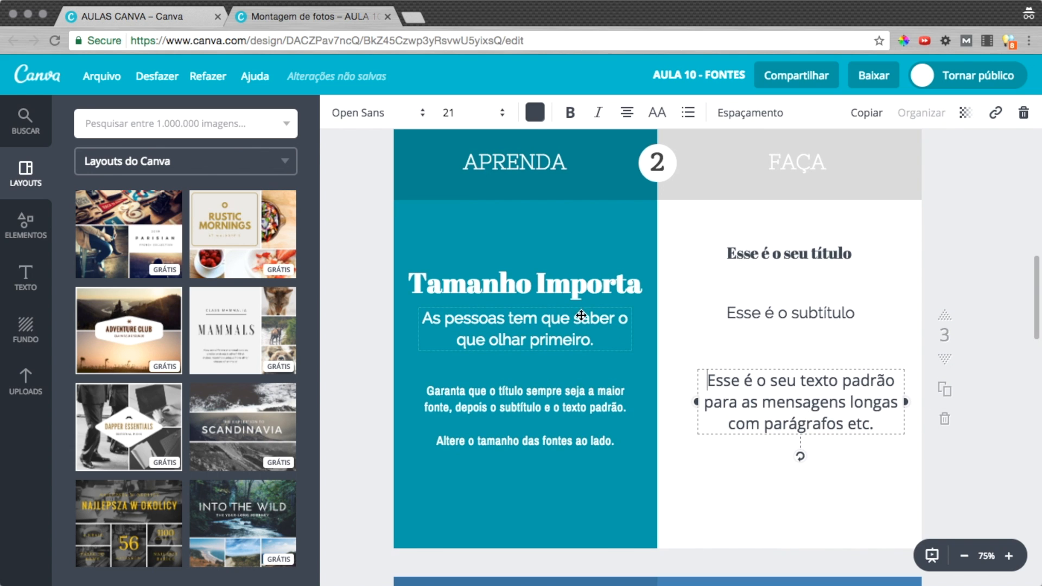
{"action": "scroll", "coordinate": [783, 266], "scroll_direction": "down", "scroll_amount": 1}
{"action": "scroll", "coordinate": [790, 253], "scroll_direction": "down", "scroll_amount": 1}
{"action": "left_click", "coordinate": [790, 246]}
{"action": "left_click", "coordinate": [473, 114]}
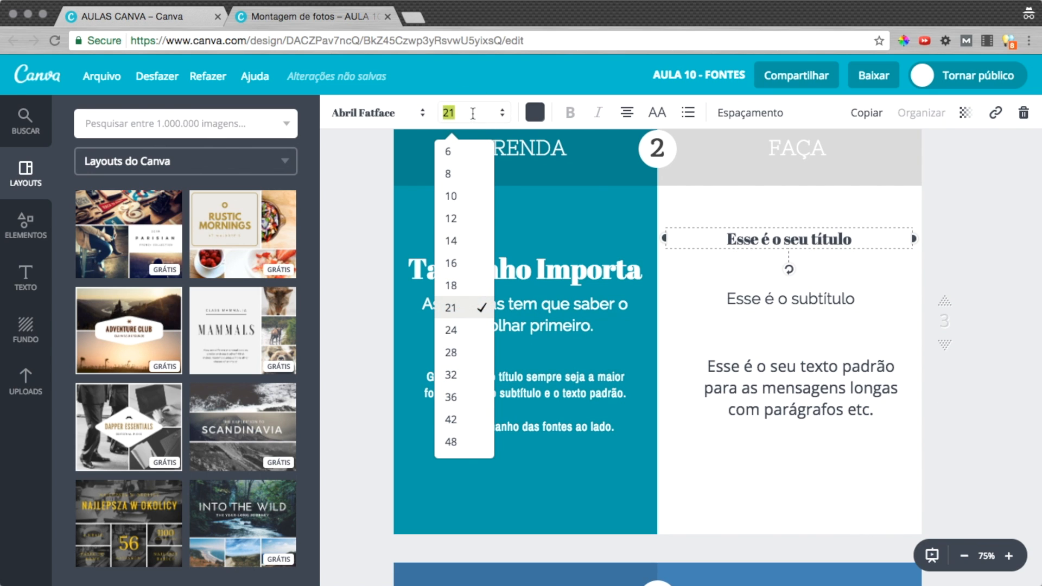
{"action": "left_click", "coordinate": [457, 377]}
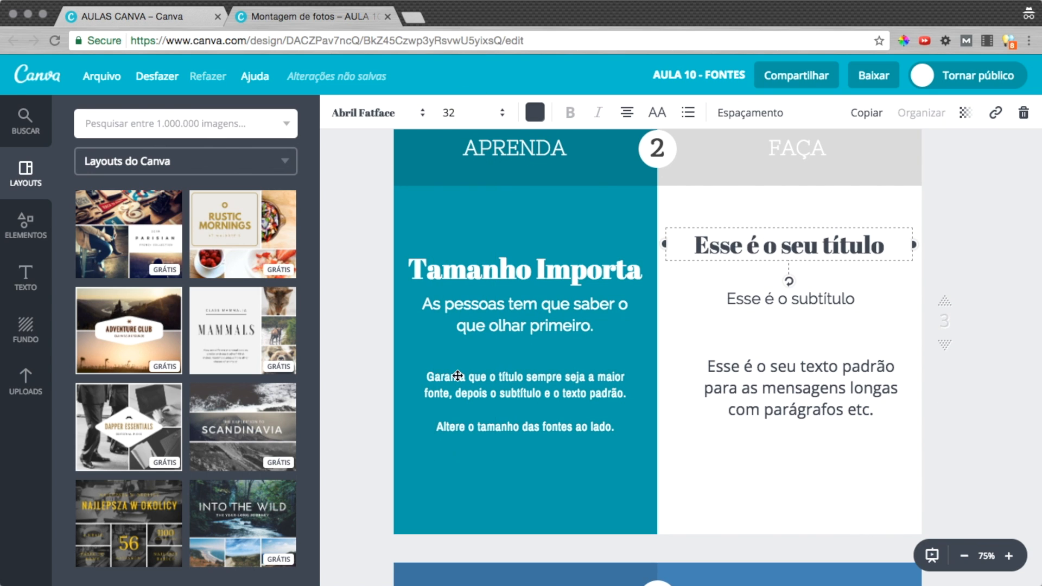
Try the "Esse é o subtítulo" text at size 24 and return it to size 21.
{"action": "scroll", "coordinate": [458, 375], "scroll_direction": "up", "scroll_amount": 1}
{"action": "left_click", "coordinate": [822, 301]}
{"action": "left_click", "coordinate": [465, 113]}
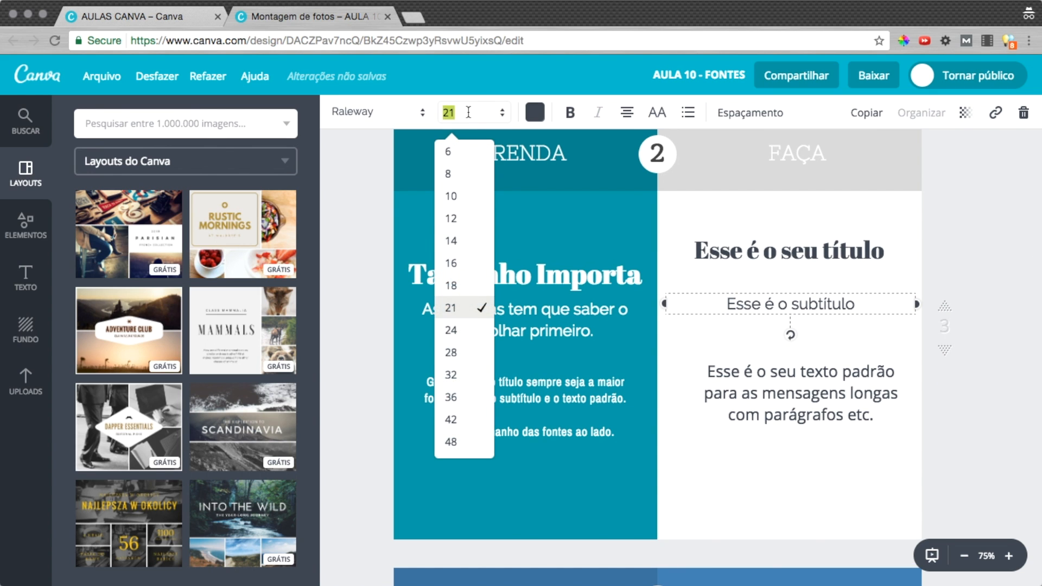
{"action": "left_click", "coordinate": [459, 329]}
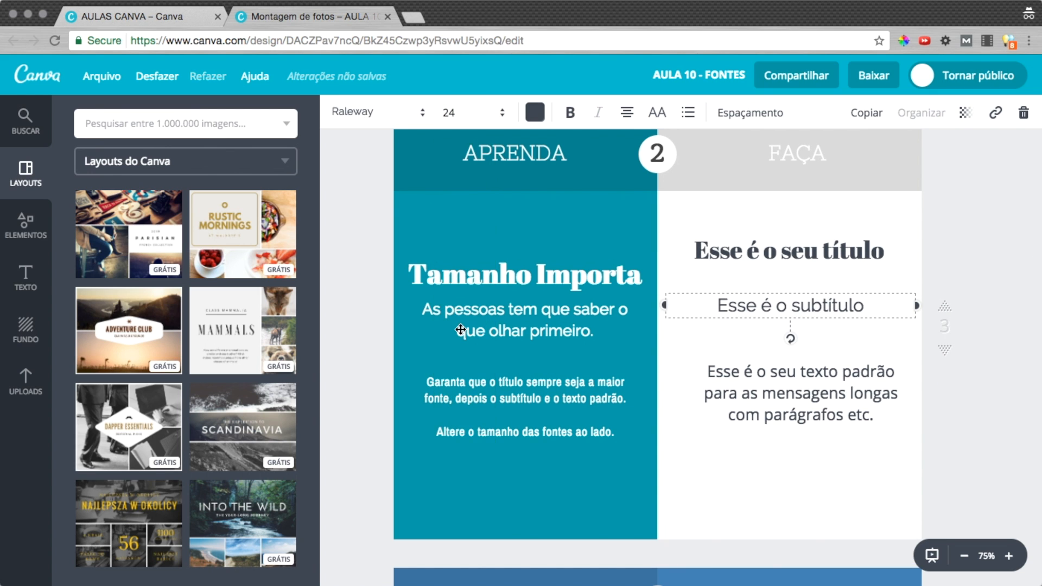
{"action": "left_click", "coordinate": [456, 113]}
{"action": "left_click", "coordinate": [450, 307]}
Move the subtitle up directly beneath the title and the standard paragraph text up beneath the subtitle.
{"action": "left_click_drag", "start_coordinate": [830, 303], "coordinate": [814, 284]}
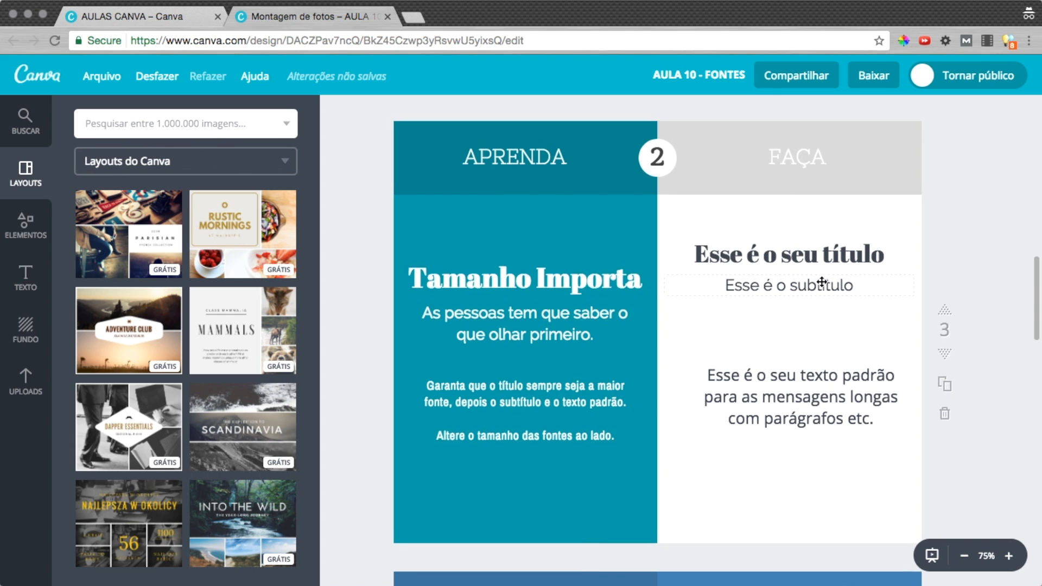
{"action": "left_click_drag", "start_coordinate": [823, 390], "coordinate": [823, 341]}
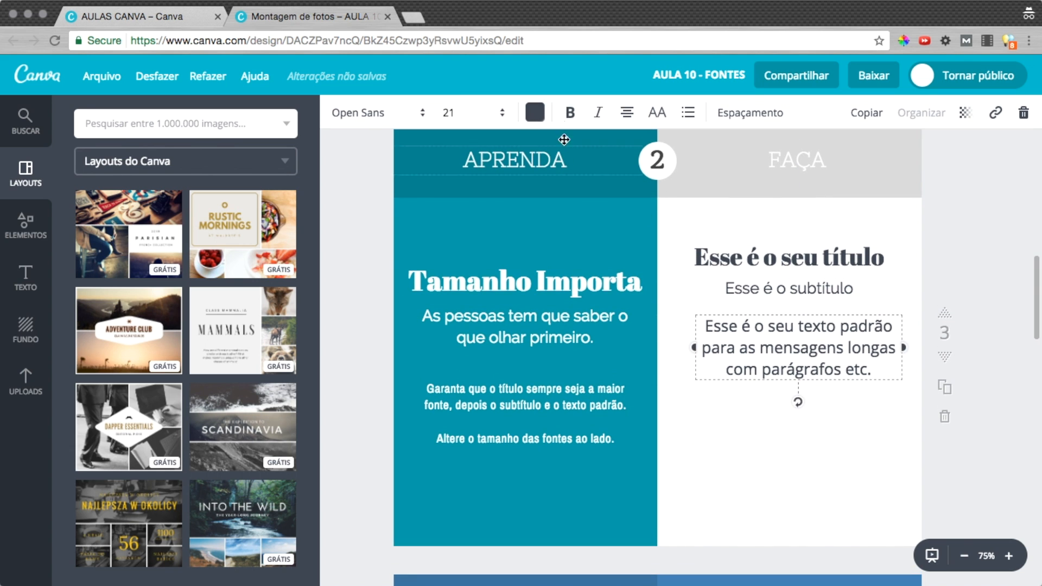
Set the standard paragraph text to size 16 and widen its text box so it fits on two lines.
{"action": "left_click", "coordinate": [478, 115]}
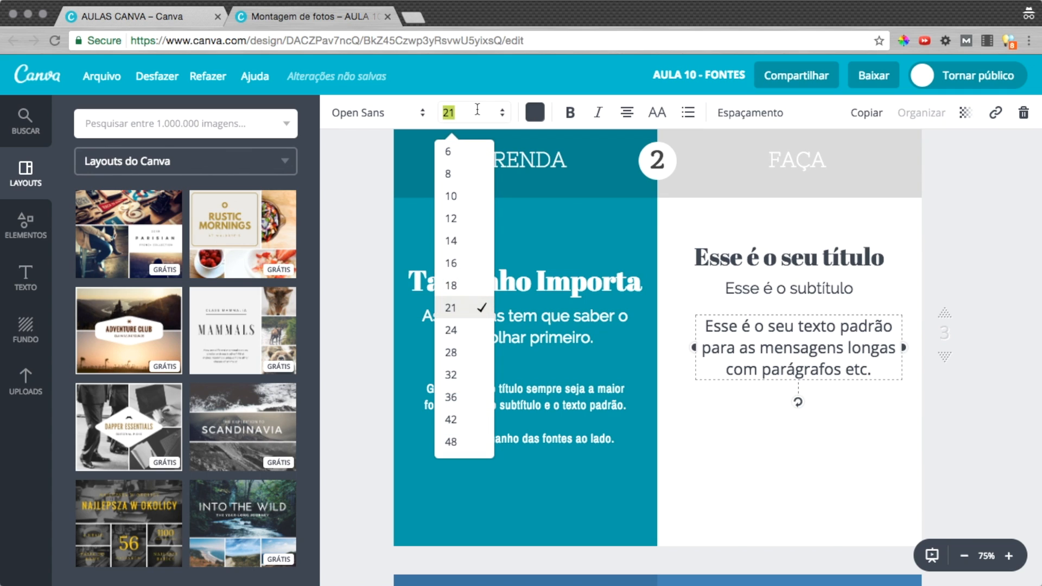
{"action": "left_click", "coordinate": [460, 291]}
{"action": "left_click", "coordinate": [464, 114]}
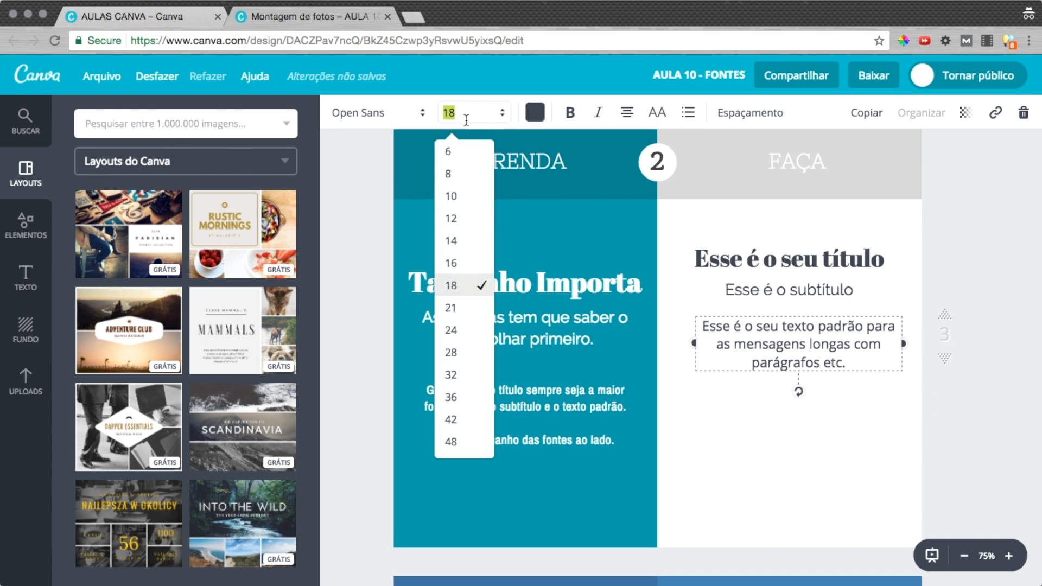
{"action": "left_click", "coordinate": [458, 266]}
{"action": "left_click_drag", "start_coordinate": [695, 343], "coordinate": [677, 340]}
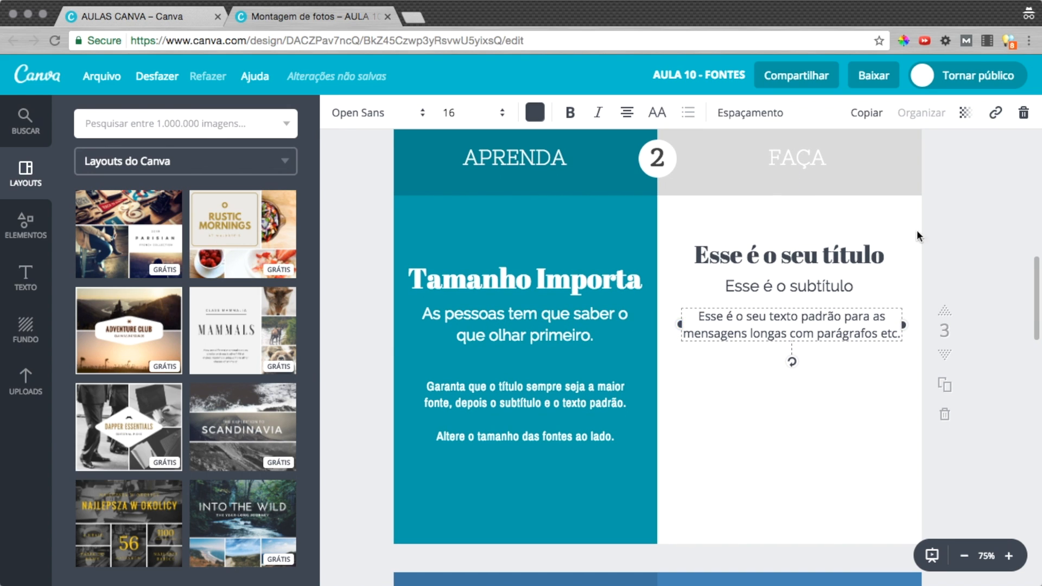
{"action": "left_click", "coordinate": [958, 219]}
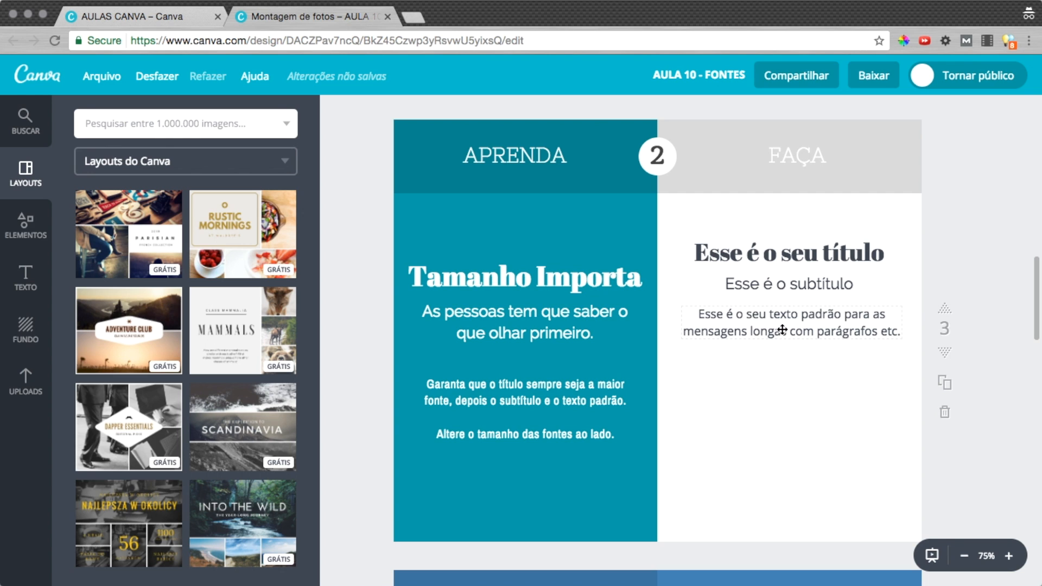
On the "Legibilidade" page, change the quote text on the "Faça" half to the Arvo font.
{"action": "scroll", "coordinate": [767, 369], "scroll_direction": "down", "scroll_amount": 10}
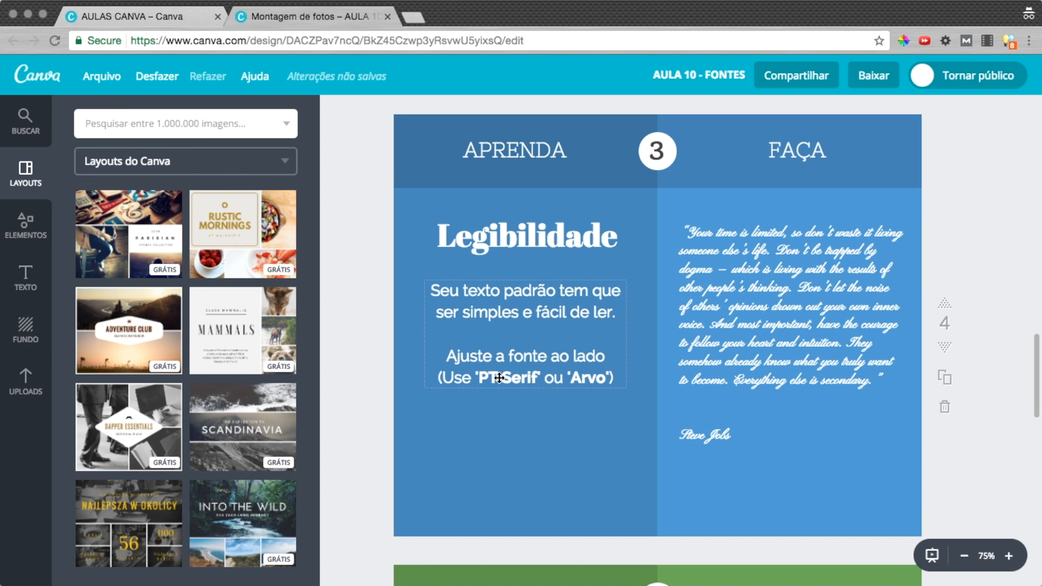
{"action": "left_click", "coordinate": [759, 368]}
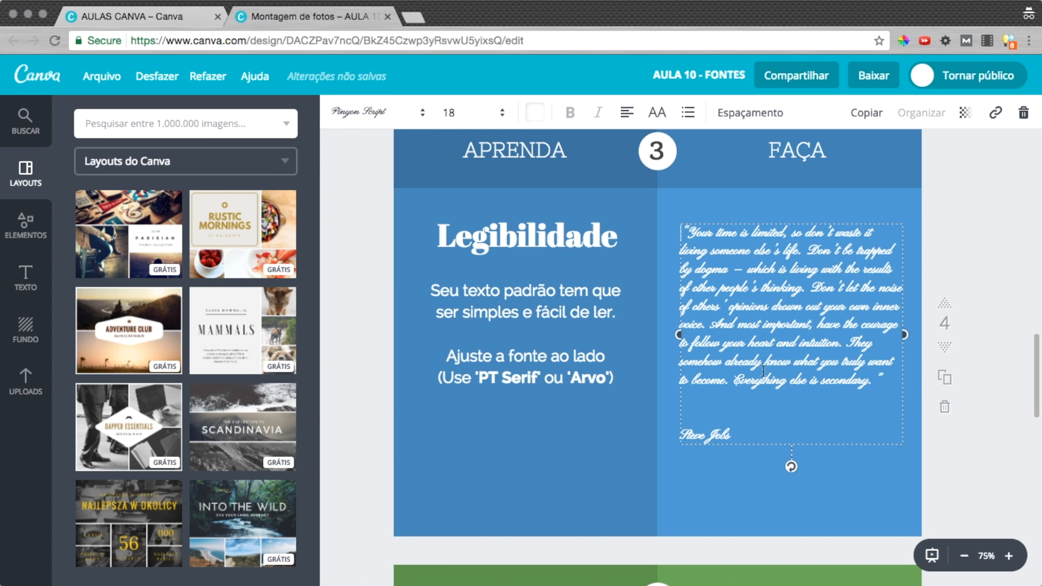
{"action": "left_click", "coordinate": [380, 114]}
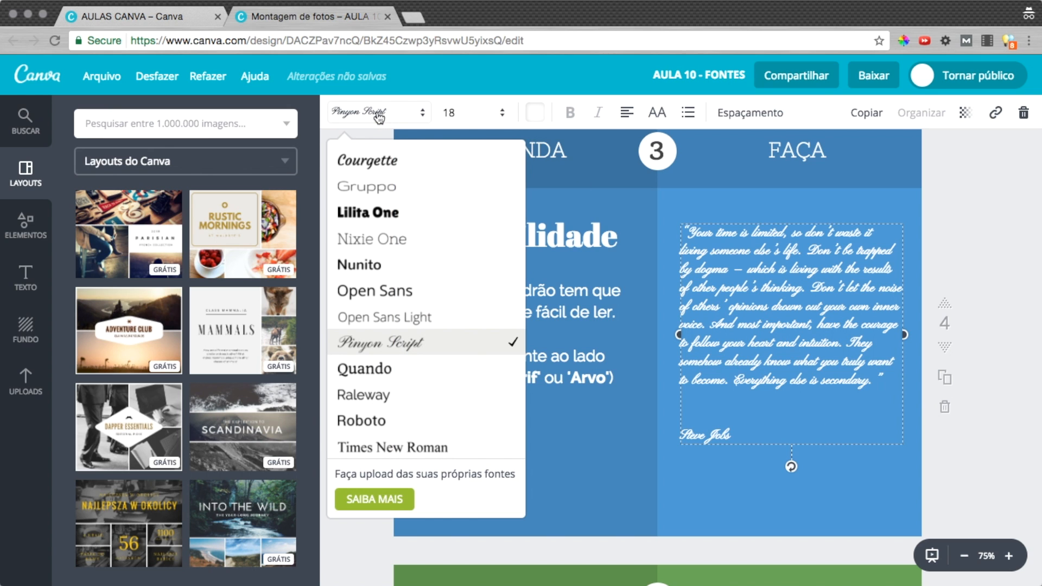
{"action": "scroll", "coordinate": [414, 249], "scroll_direction": "up", "scroll_amount": 1}
{"action": "scroll", "coordinate": [414, 293], "scroll_direction": "down", "scroll_amount": 5}
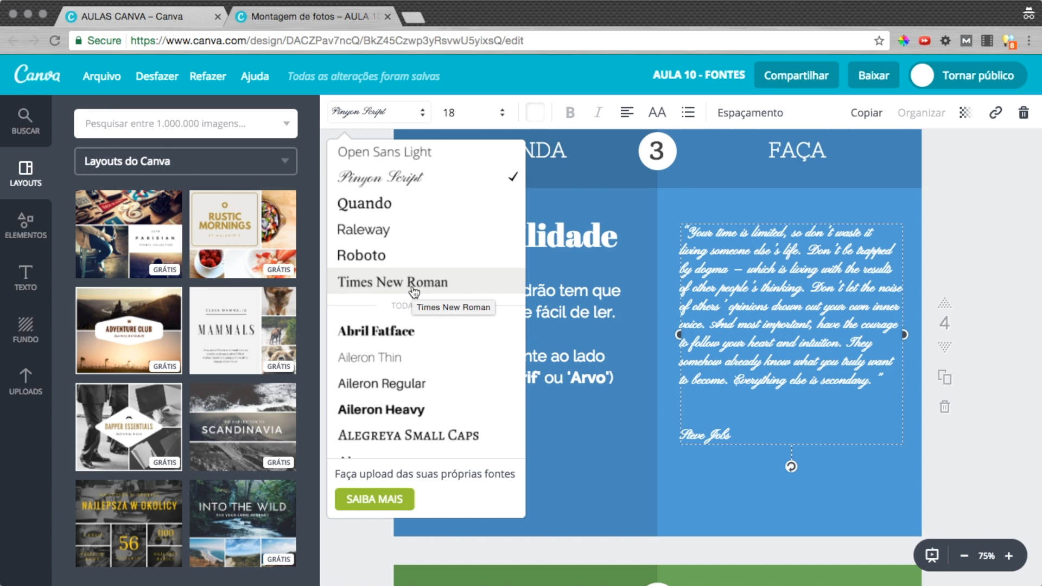
{"action": "scroll", "coordinate": [414, 293], "scroll_direction": "up", "scroll_amount": 6}
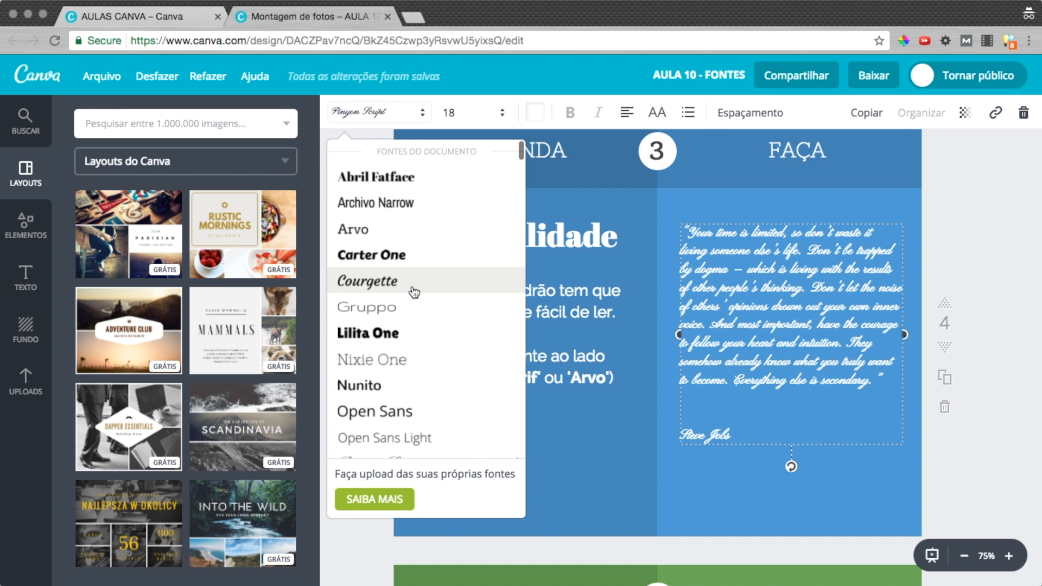
{"action": "left_click", "coordinate": [365, 230]}
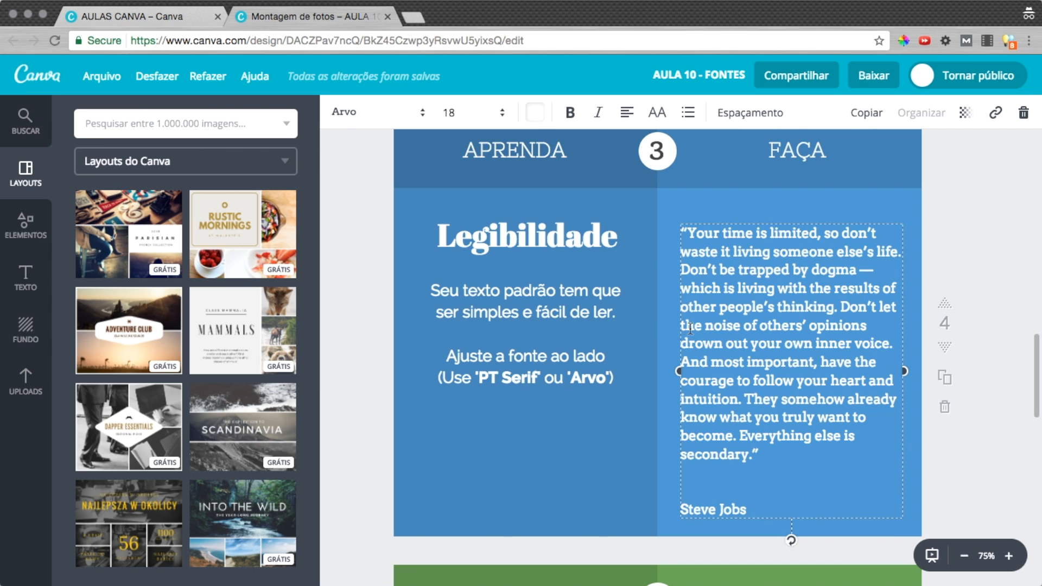
Remove one blank line above the "Steve Jobs" attribution and make the attribution bold.
{"action": "left_click", "coordinate": [745, 489]}
{"action": "key", "text": "BackSpace"}
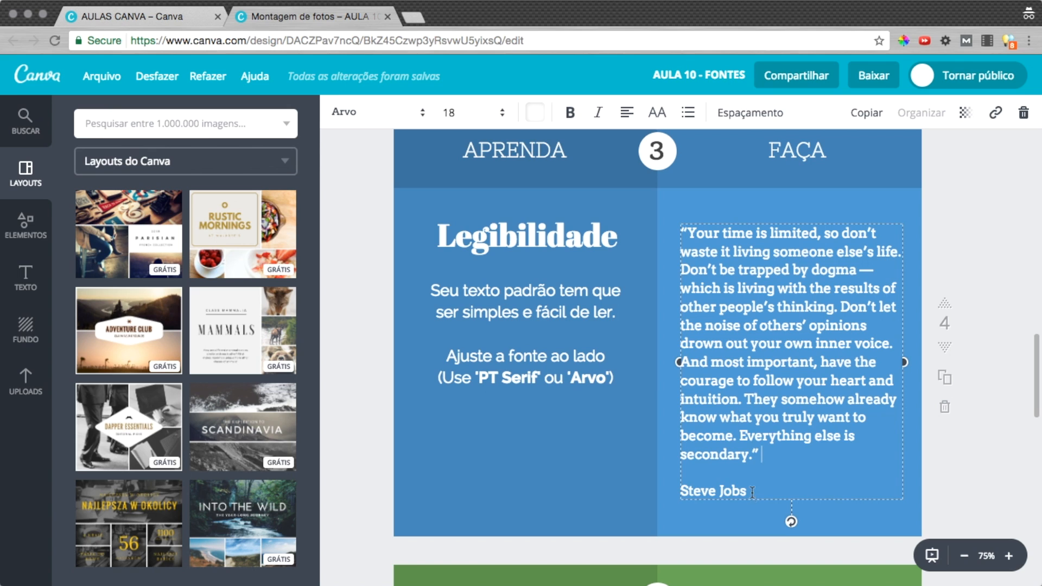
{"action": "left_click_drag", "start_coordinate": [664, 489], "coordinate": [695, 491]}
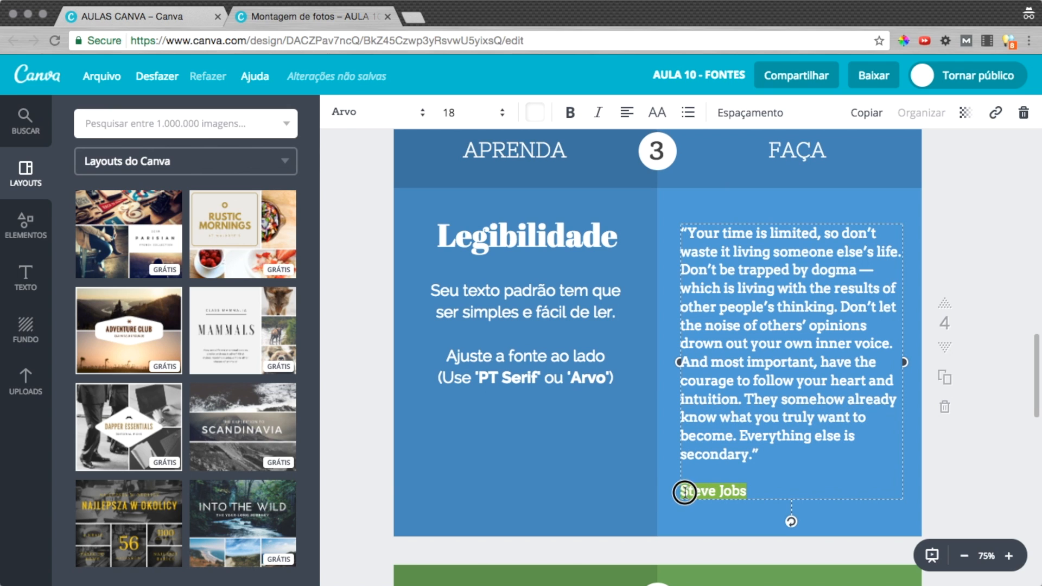
{"action": "left_click", "coordinate": [569, 113]}
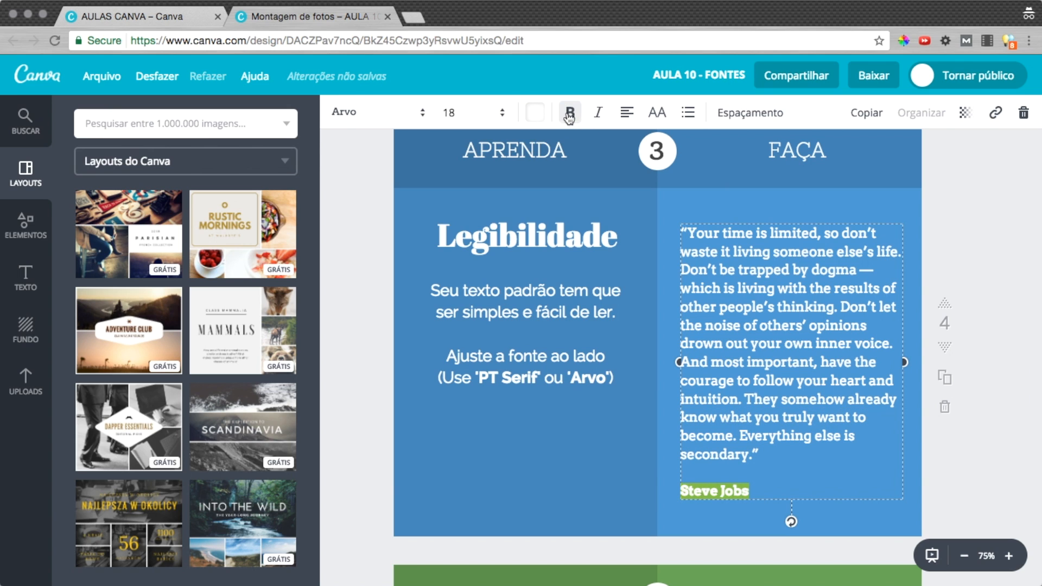
Examine the example lettering on the "Aprenda" half of page 5.
{"action": "left_click", "coordinate": [1007, 213]}
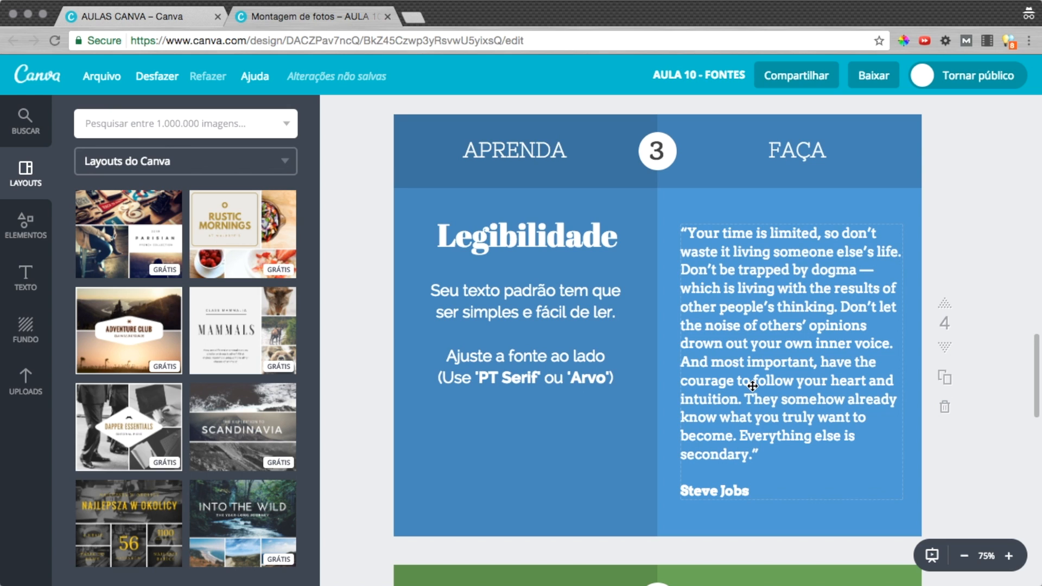
{"action": "scroll", "coordinate": [702, 407], "scroll_direction": "down", "scroll_amount": 5}
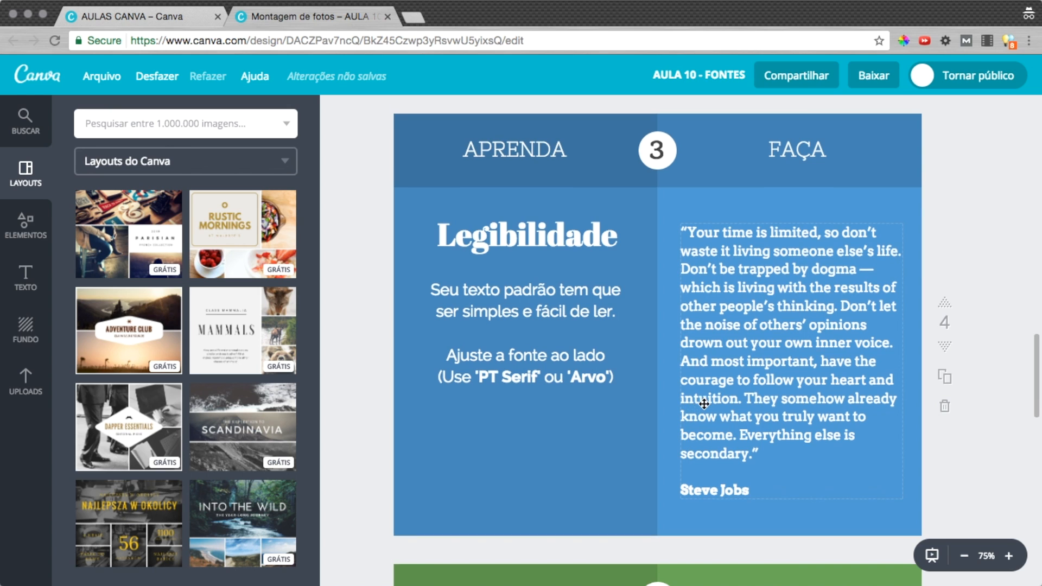
{"action": "scroll", "coordinate": [704, 402], "scroll_direction": "up", "scroll_amount": 1}
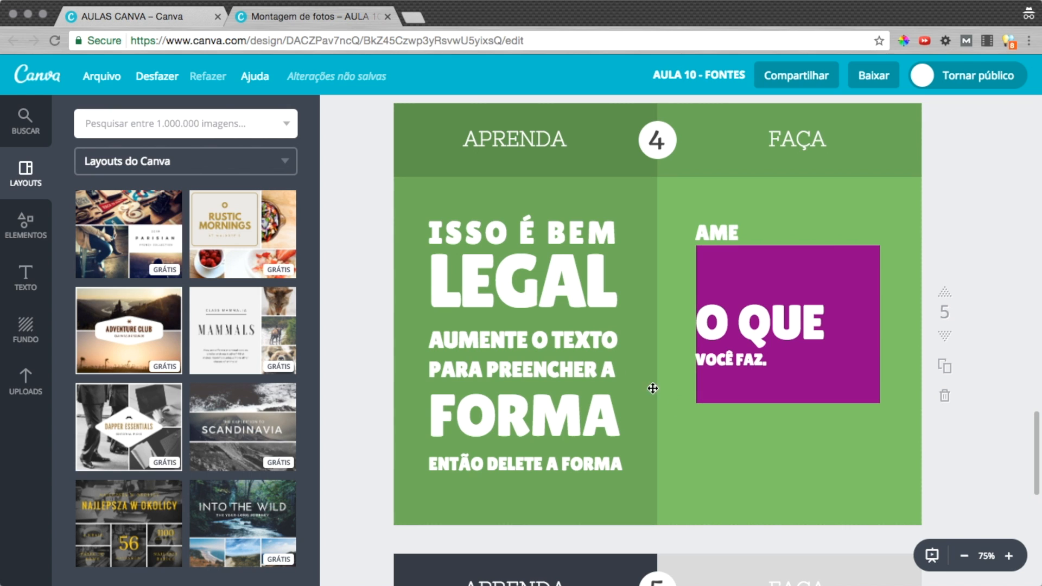
{"action": "left_click_drag", "start_coordinate": [359, 217], "coordinate": [549, 472]}
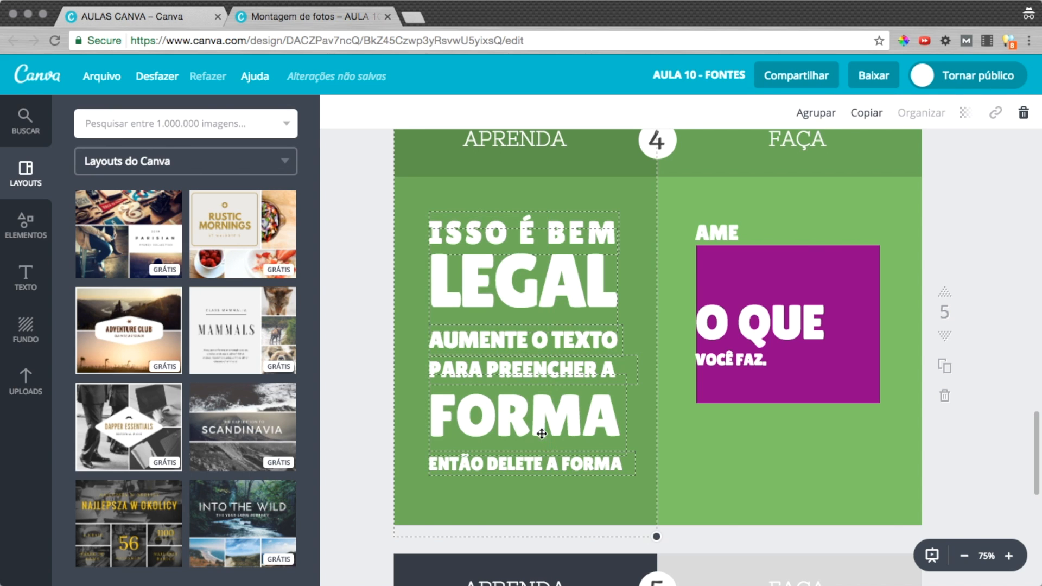
{"action": "left_click", "coordinate": [548, 496], "text": "shift"}
{"action": "left_click", "coordinate": [968, 228]}
Narrow the "O QUE" and "AME" text boxes to about the purple shape's width and move "AME" down inside the shape.
{"action": "left_click", "coordinate": [812, 332]}
{"action": "left_click_drag", "start_coordinate": [916, 322], "coordinate": [876, 321]}
{"action": "left_click", "coordinate": [725, 240]}
{"action": "left_click_drag", "start_coordinate": [725, 240], "coordinate": [726, 276]}
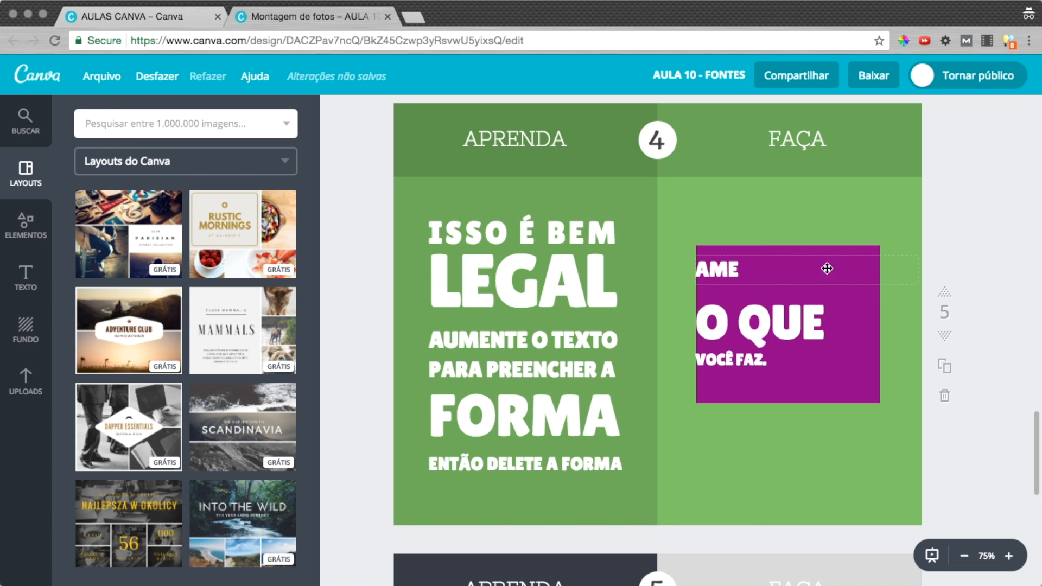
{"action": "left_click", "coordinate": [745, 269]}
{"action": "left_click_drag", "start_coordinate": [922, 269], "coordinate": [883, 268]}
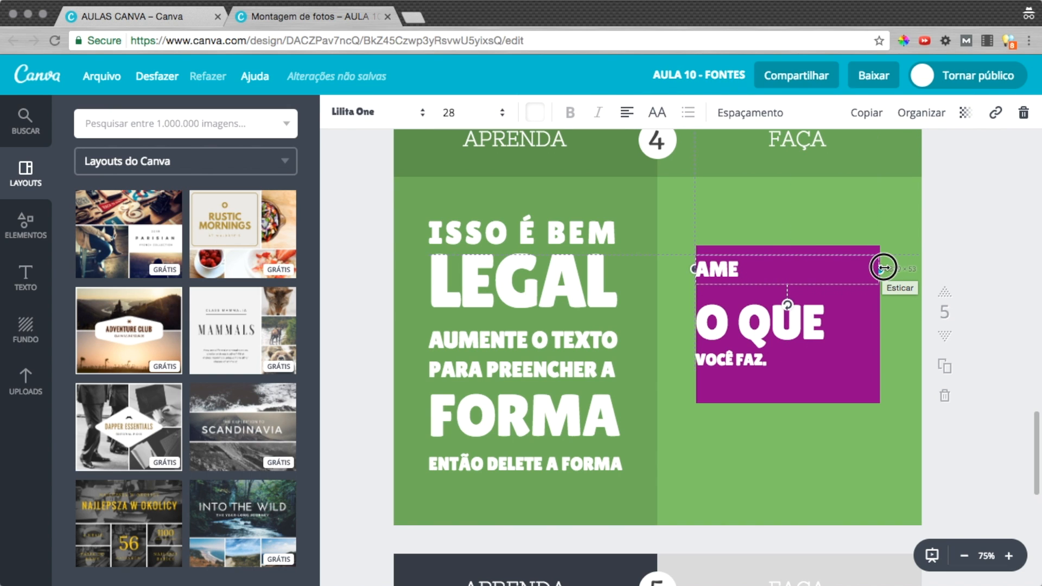
{"action": "left_click", "coordinate": [788, 330]}
Set "AME" to size 64 and move it up so it sits directly above "O QUE".
{"action": "left_click", "coordinate": [736, 267]}
{"action": "double_click", "coordinate": [727, 269]}
{"action": "left_click", "coordinate": [473, 113]}
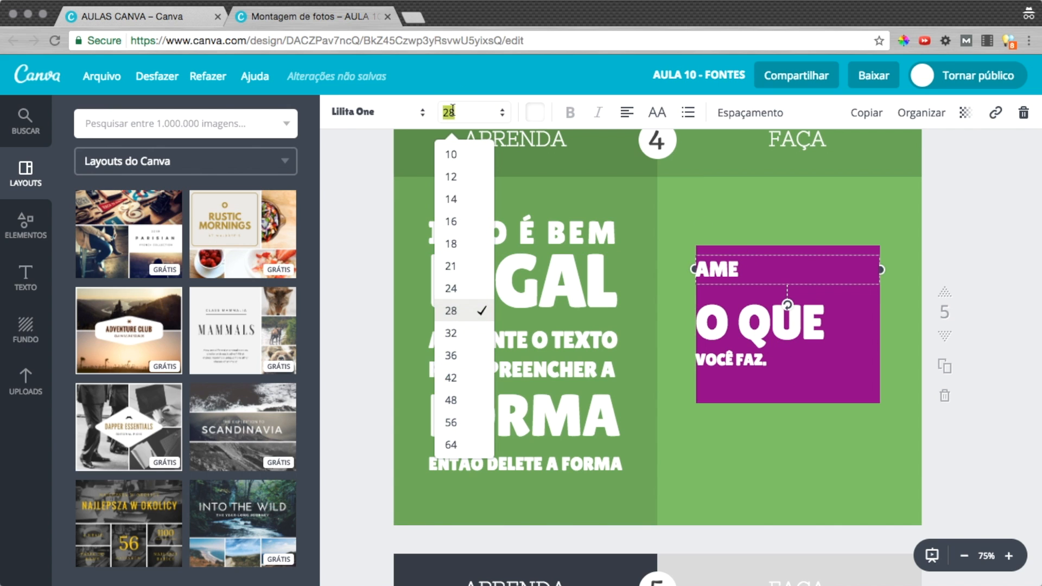
{"action": "left_click", "coordinate": [454, 381]}
{"action": "left_click", "coordinate": [453, 113]}
{"action": "left_click", "coordinate": [455, 446]}
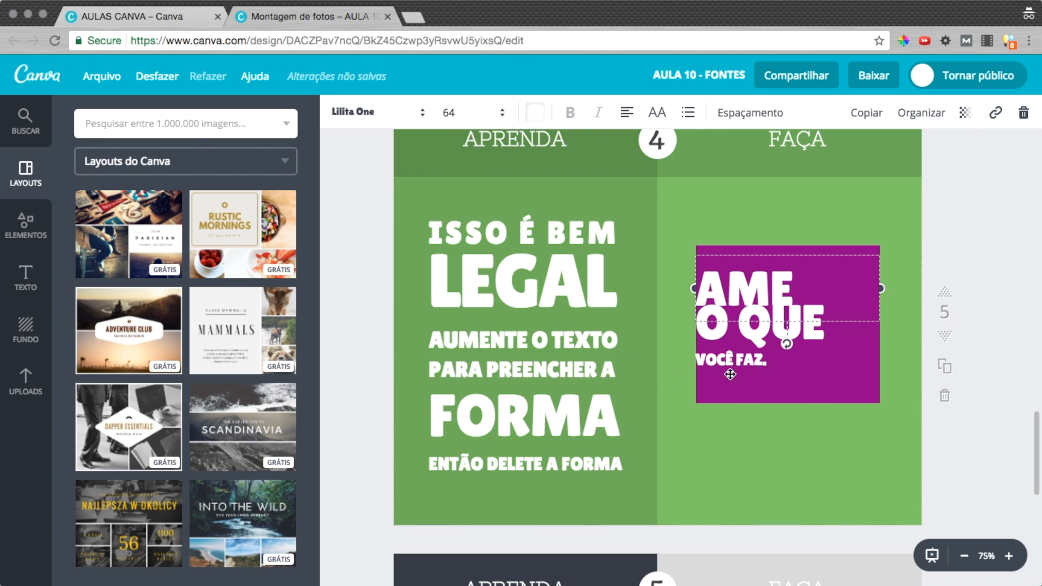
{"action": "left_click", "coordinate": [934, 252]}
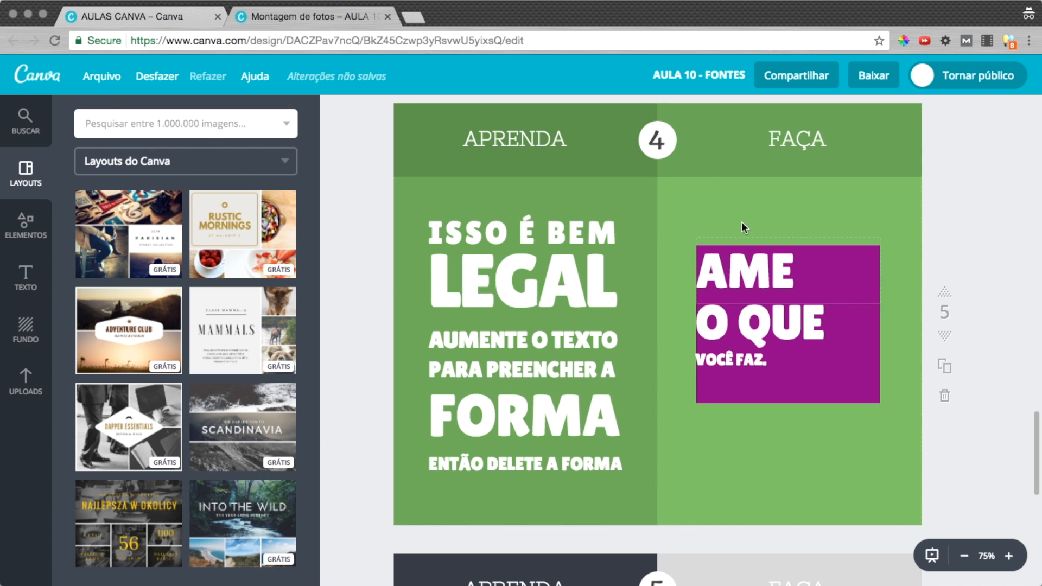
Enlarge "AME" to size 90 and increase its letter spacing so it spreads across the purple shape.
{"action": "left_click", "coordinate": [765, 269]}
{"action": "left_click", "coordinate": [453, 116]}
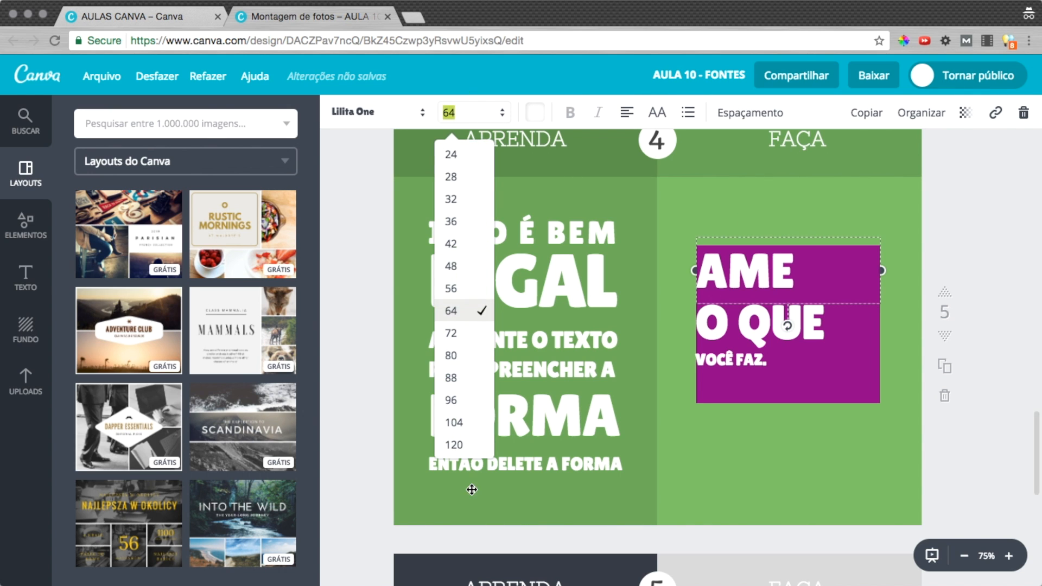
{"action": "left_click", "coordinate": [457, 379]}
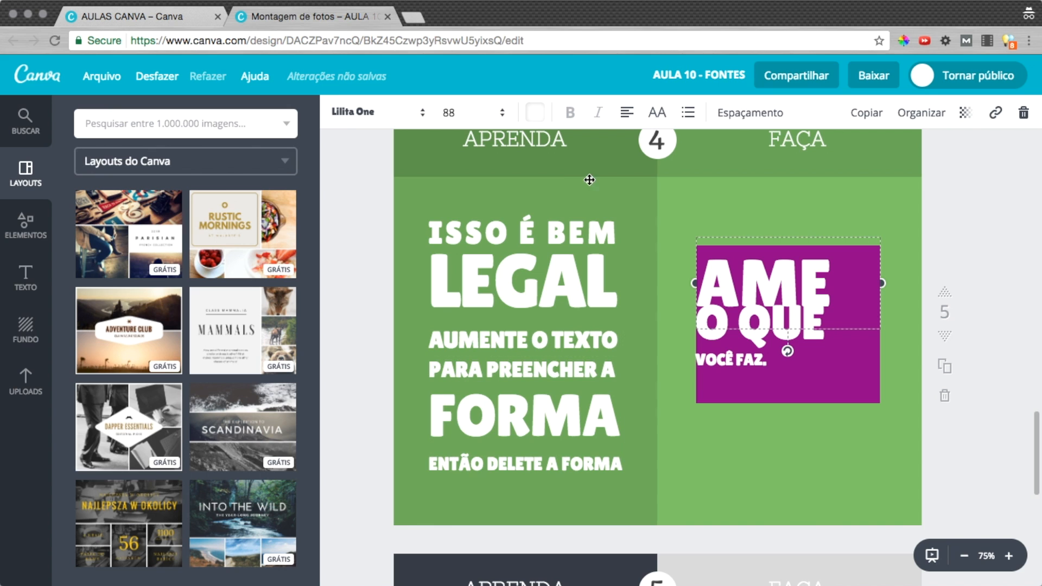
{"action": "left_click", "coordinate": [766, 114]}
{"action": "left_click_drag", "start_coordinate": [878, 160], "coordinate": [896, 159]}
{"action": "left_click", "coordinate": [460, 112]}
{"action": "type", "text": "90"}
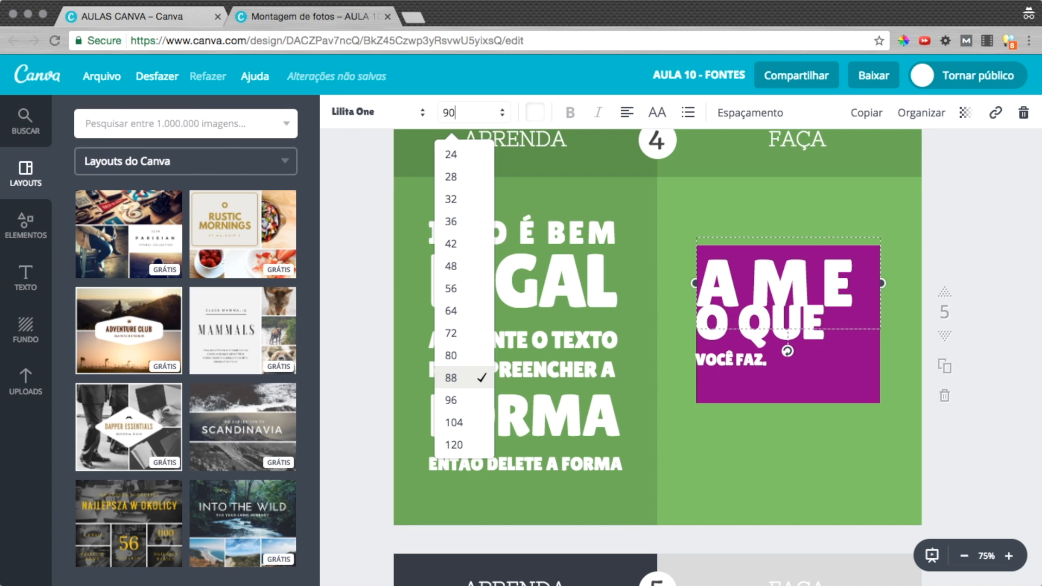
{"action": "key", "text": "Return"}
Set "AME" to size 97, widen its text box to keep it on one line, and separate it from "O QUE" below.
{"action": "left_click", "coordinate": [461, 112]}
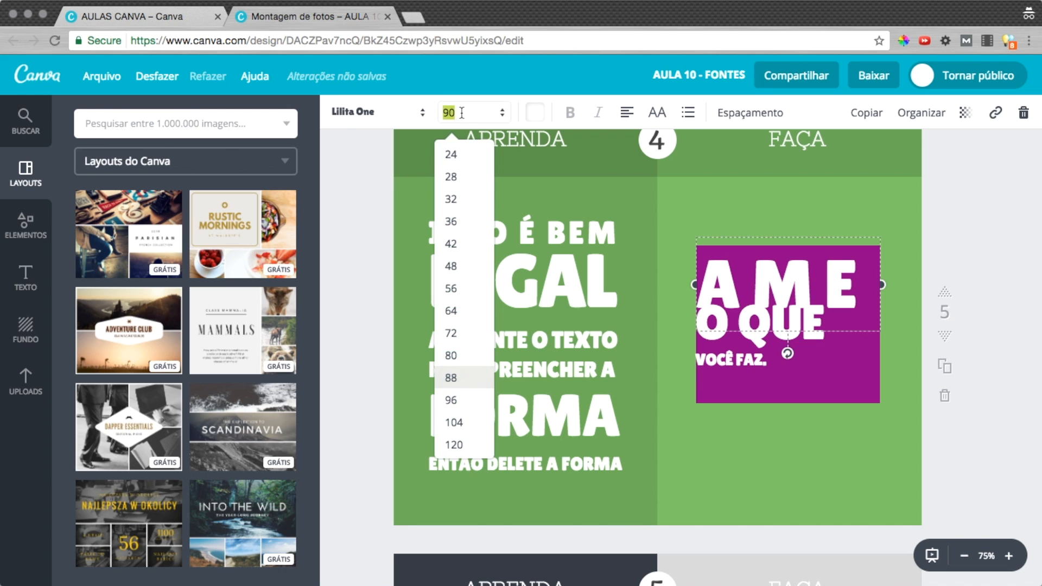
{"action": "type", "text": "9"}
{"action": "key", "text": "Return"}
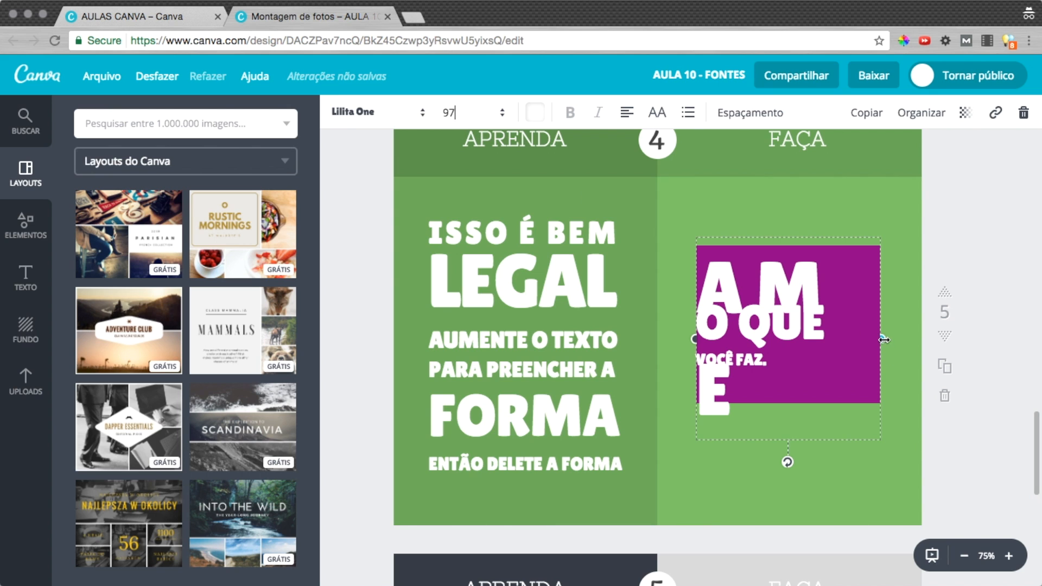
{"action": "left_click_drag", "start_coordinate": [884, 339], "coordinate": [889, 339]}
{"action": "left_click_drag", "start_coordinate": [825, 295], "coordinate": [816, 280]}
{"action": "left_click", "coordinate": [904, 250]}
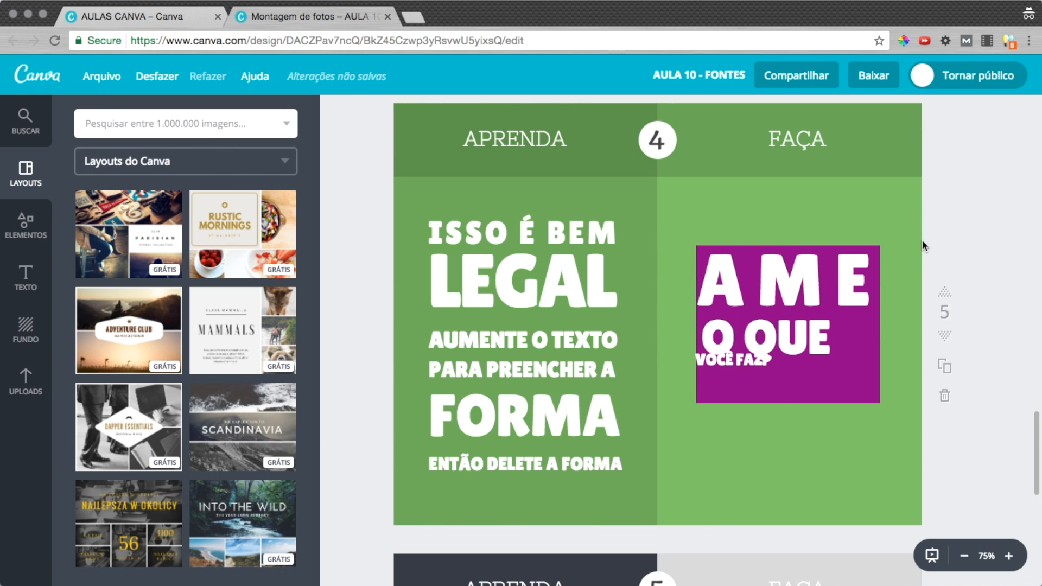
Raise "AME" to size 100 and widen its text box so the word fits on one line.
{"action": "left_click", "coordinate": [796, 289]}
{"action": "left_click", "coordinate": [461, 109]}
{"action": "type", "text": "100"}
{"action": "key", "text": "Return"}
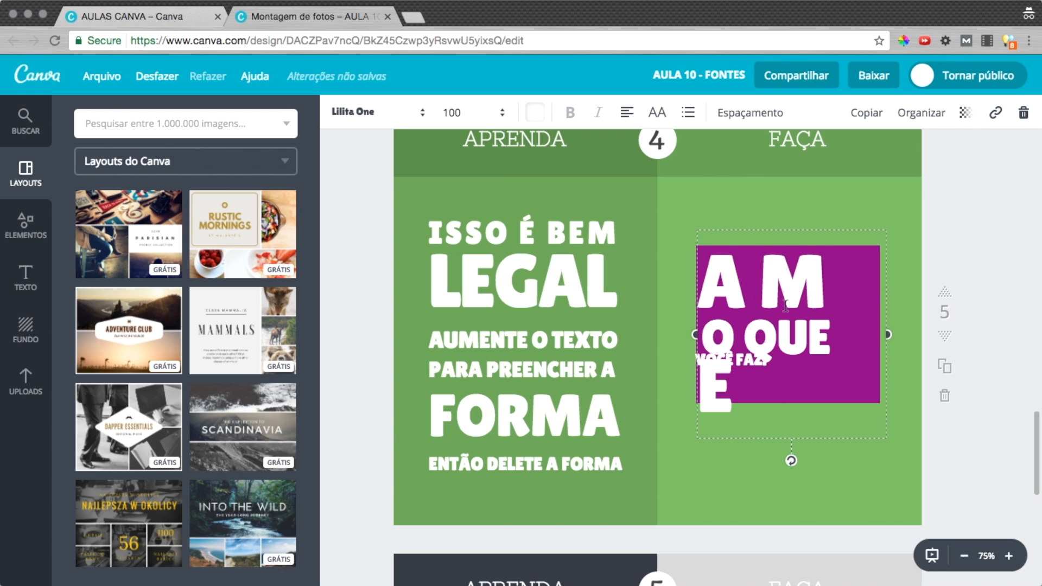
{"action": "left_click_drag", "start_coordinate": [889, 334], "coordinate": [894, 335]}
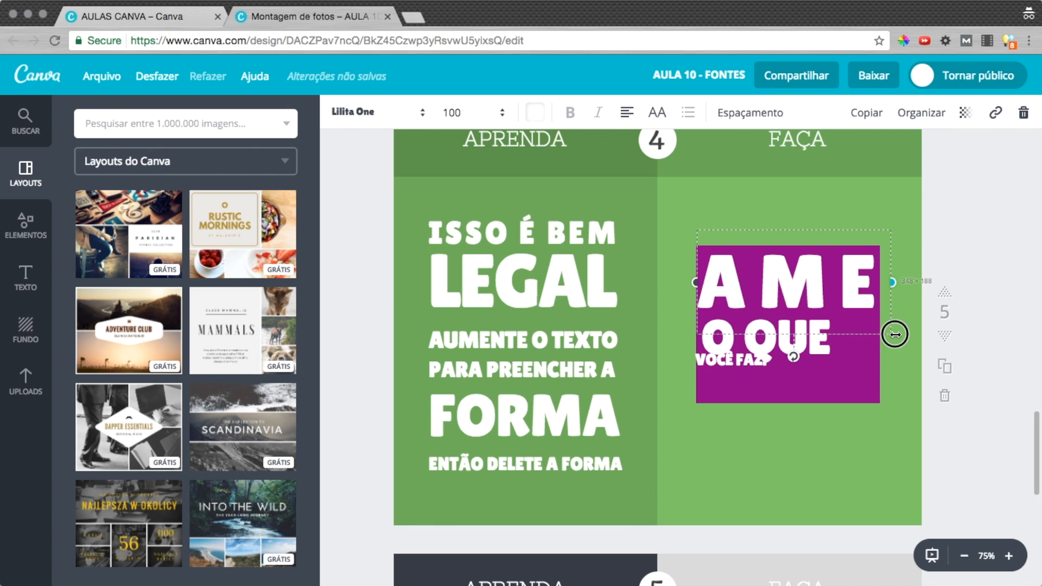
{"action": "left_click", "coordinate": [898, 335]}
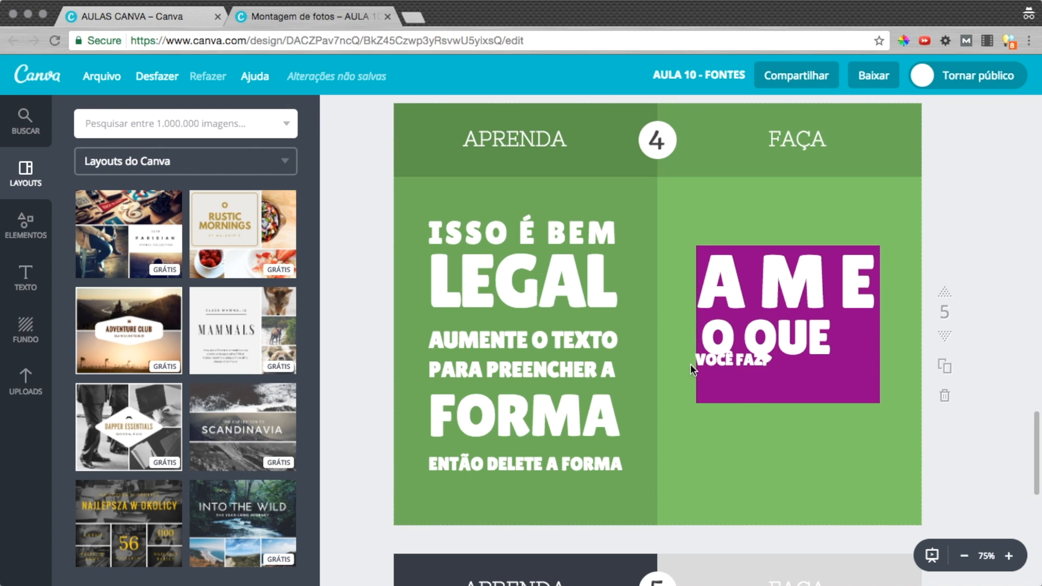
Move "VOCÊ FAZ." down, then set "O QUE" to size 88 and position it directly under "AME".
{"action": "left_click_drag", "start_coordinate": [703, 362], "coordinate": [703, 375]}
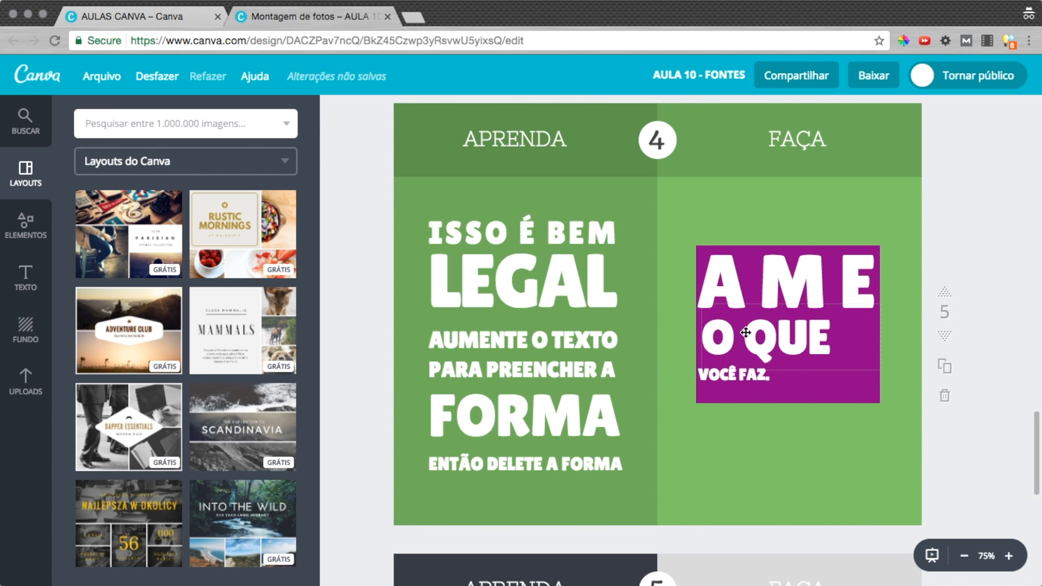
{"action": "left_click", "coordinate": [745, 335]}
{"action": "left_click", "coordinate": [467, 115]}
{"action": "type", "text": "88"}
{"action": "key", "text": "Return"}
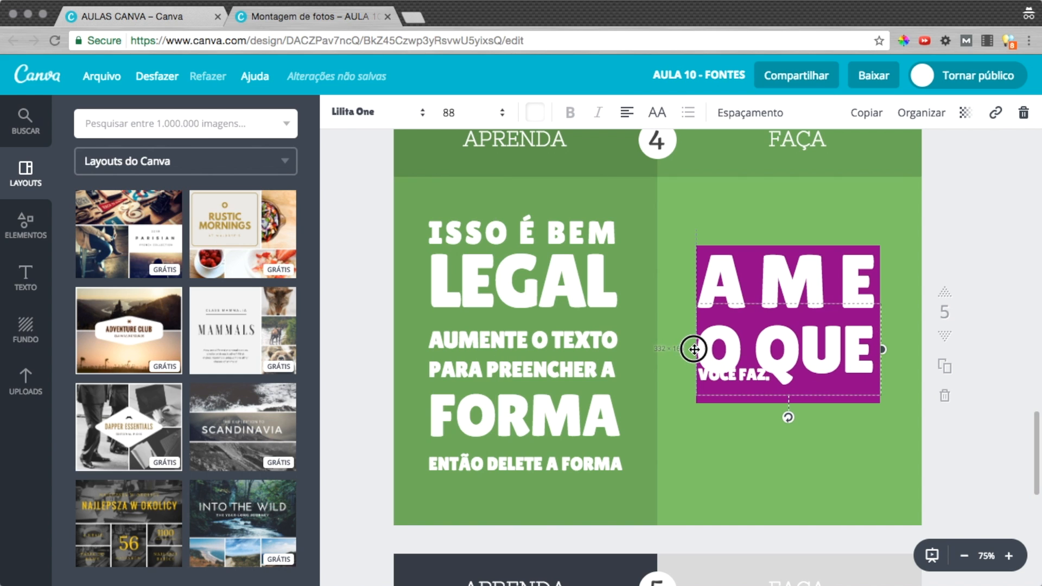
{"action": "left_click_drag", "start_coordinate": [828, 336], "coordinate": [830, 343]}
Set "VOCÊ FAZ." to size 48 beneath "O QUE" and extend the purple shape downward to contain it.
{"action": "left_click_drag", "start_coordinate": [747, 374], "coordinate": [750, 385]}
{"action": "left_click", "coordinate": [465, 111]}
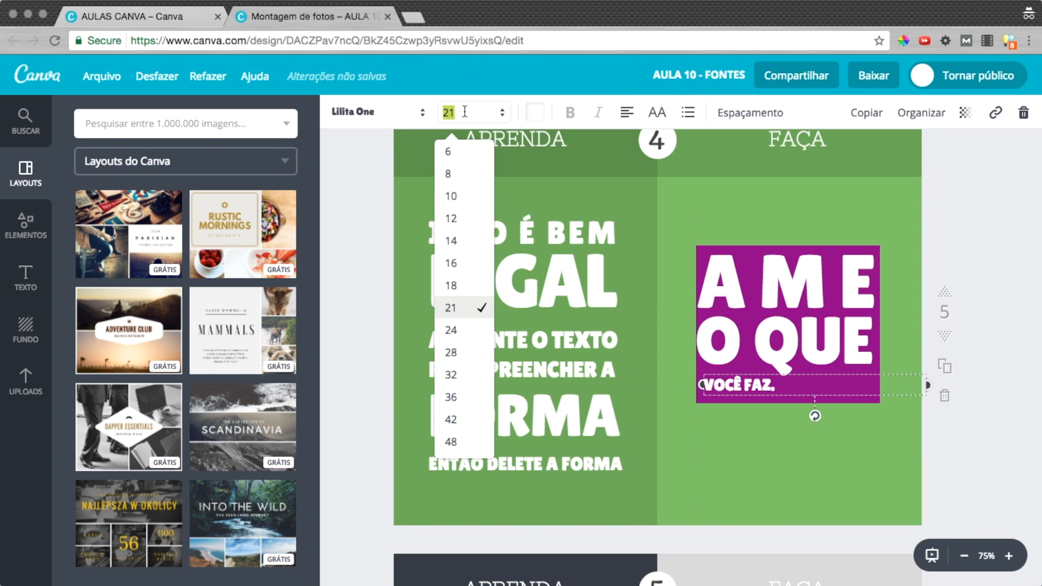
{"action": "left_click", "coordinate": [451, 442]}
{"action": "key", "text": "Escape"}
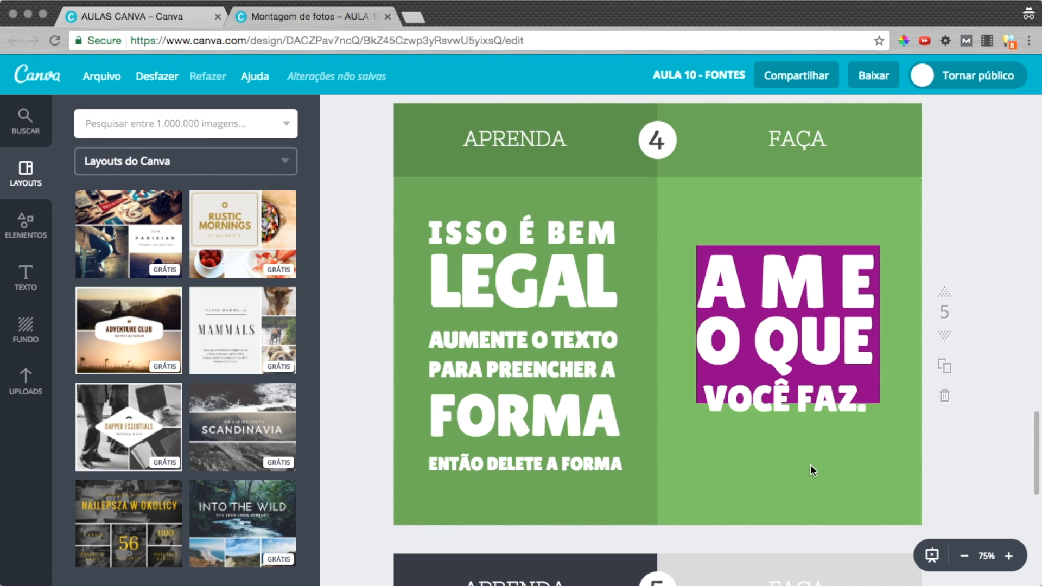
{"action": "left_click", "coordinate": [699, 396]}
{"action": "left_click", "coordinate": [788, 426]}
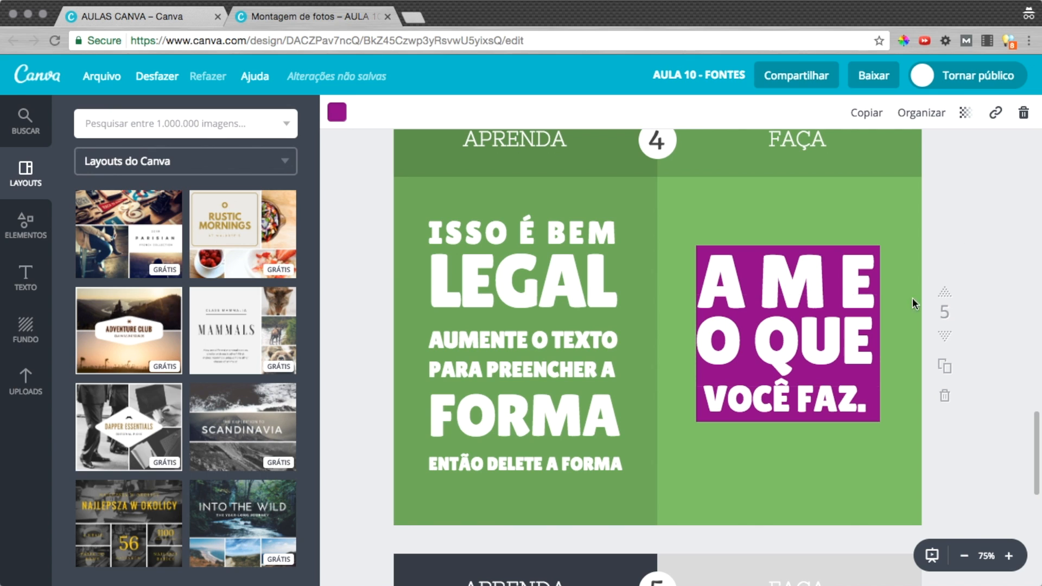
Align "VOCÊ FAZ." with the lines above, remove its final period, and set its letter spacing to 100.
{"action": "left_click_drag", "start_coordinate": [819, 399], "coordinate": [817, 404]}
{"action": "left_click", "coordinate": [750, 113]}
{"action": "left_click_drag", "start_coordinate": [877, 158], "coordinate": [884, 157]}
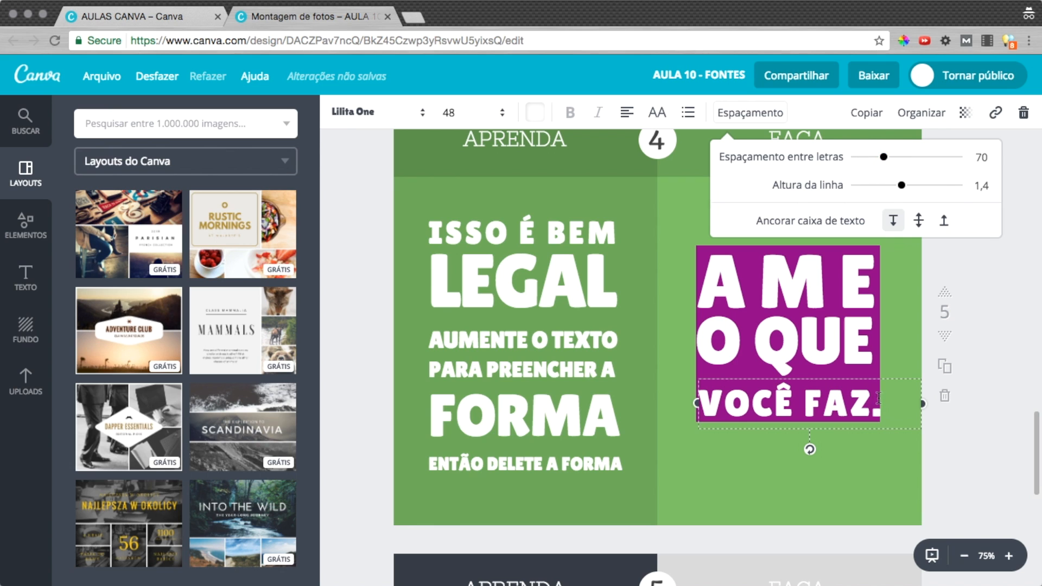
{"action": "left_click", "coordinate": [879, 398]}
{"action": "key", "text": "BackSpace"}
{"action": "left_click_drag", "start_coordinate": [883, 156], "coordinate": [887, 157]}
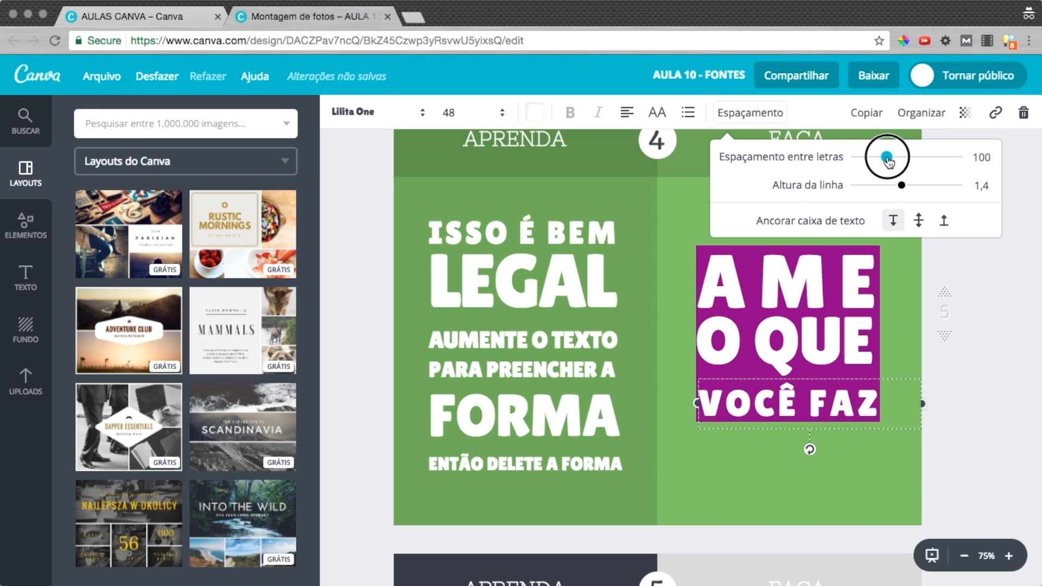
{"action": "left_click", "coordinate": [969, 298]}
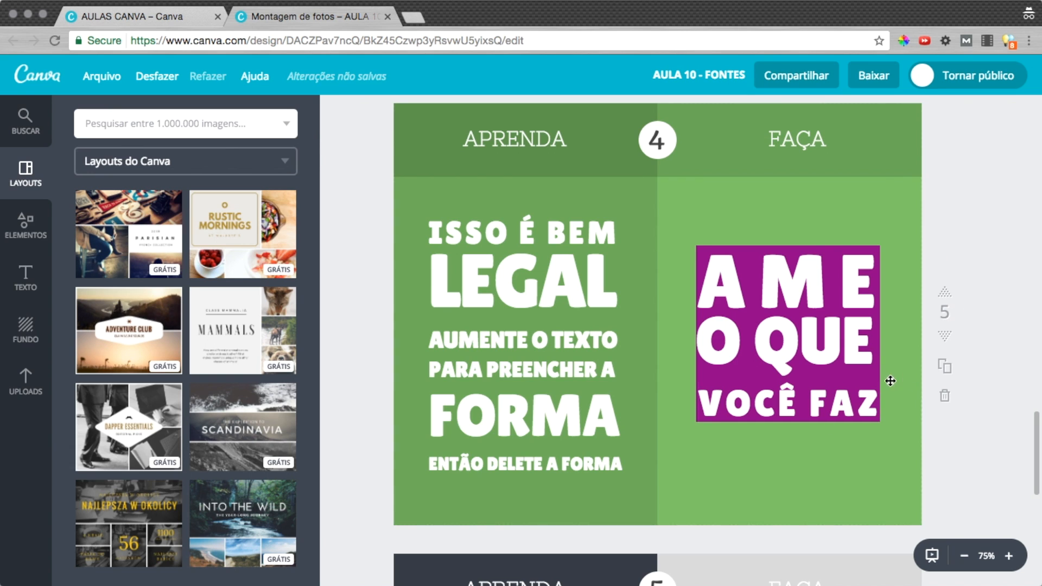
Delete the purple guide shape behind the three lines of text.
{"action": "left_click", "coordinate": [697, 416]}
{"action": "key", "text": "Delete"}
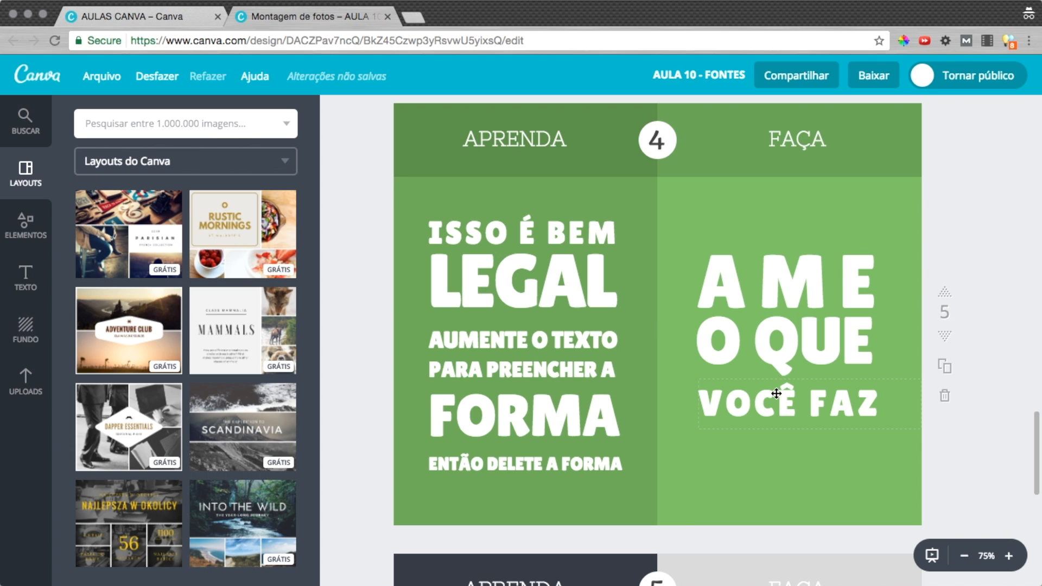
On page 6, change the "Minha Festa de Aniversário" text to the Rye font and nudge its position on the photo.
{"action": "scroll", "coordinate": [777, 393], "scroll_direction": "down", "scroll_amount": 8}
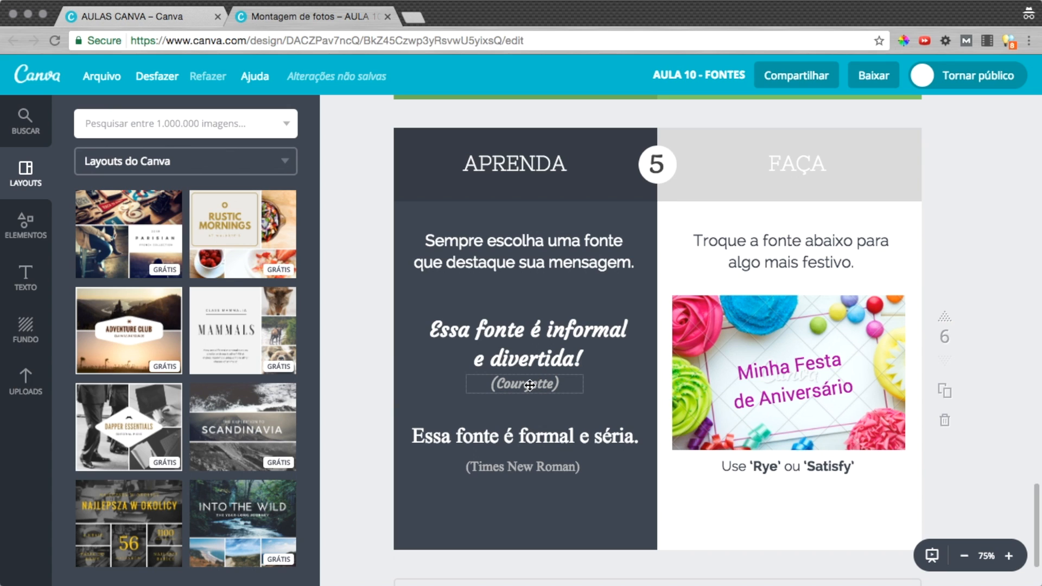
{"action": "left_click", "coordinate": [517, 350]}
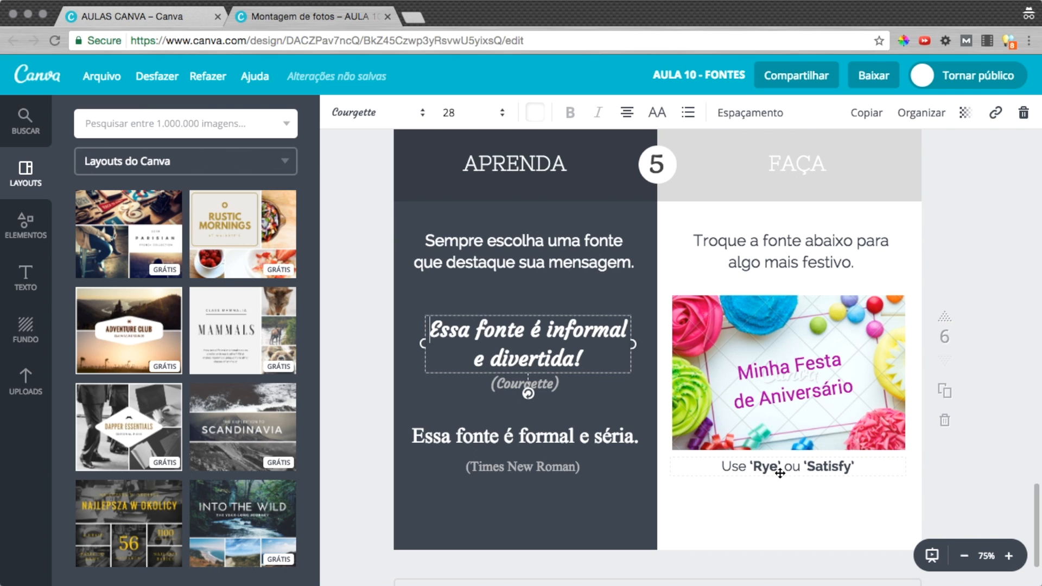
{"action": "left_click", "coordinate": [793, 370]}
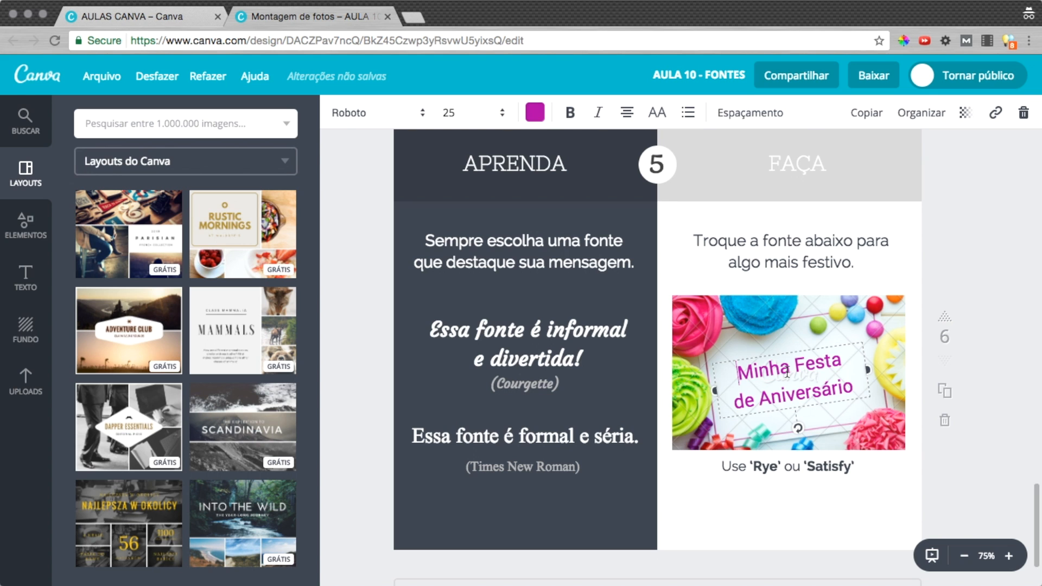
{"action": "left_click", "coordinate": [365, 117]}
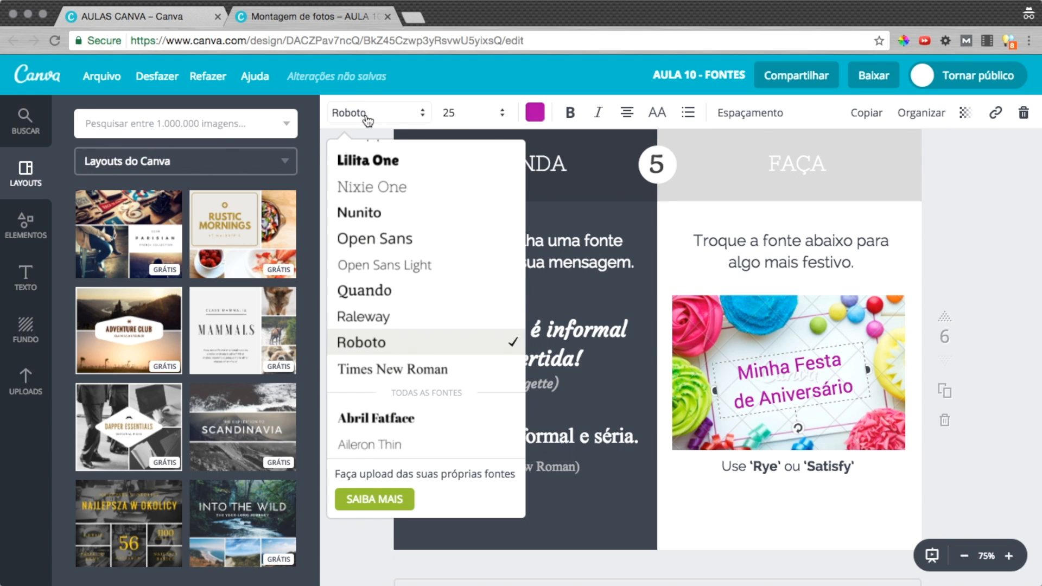
{"action": "scroll", "coordinate": [415, 274], "scroll_direction": "down", "scroll_amount": 5}
{"action": "scroll", "coordinate": [416, 275], "scroll_direction": "down", "scroll_amount": 15}
{"action": "scroll", "coordinate": [416, 275], "scroll_direction": "down", "scroll_amount": 15}
{"action": "scroll", "coordinate": [415, 275], "scroll_direction": "down", "scroll_amount": 15}
{"action": "scroll", "coordinate": [416, 275], "scroll_direction": "down", "scroll_amount": 12}
{"action": "scroll", "coordinate": [416, 275], "scroll_direction": "up", "scroll_amount": 3}
{"action": "scroll", "coordinate": [380, 326], "scroll_direction": "down", "scroll_amount": 8}
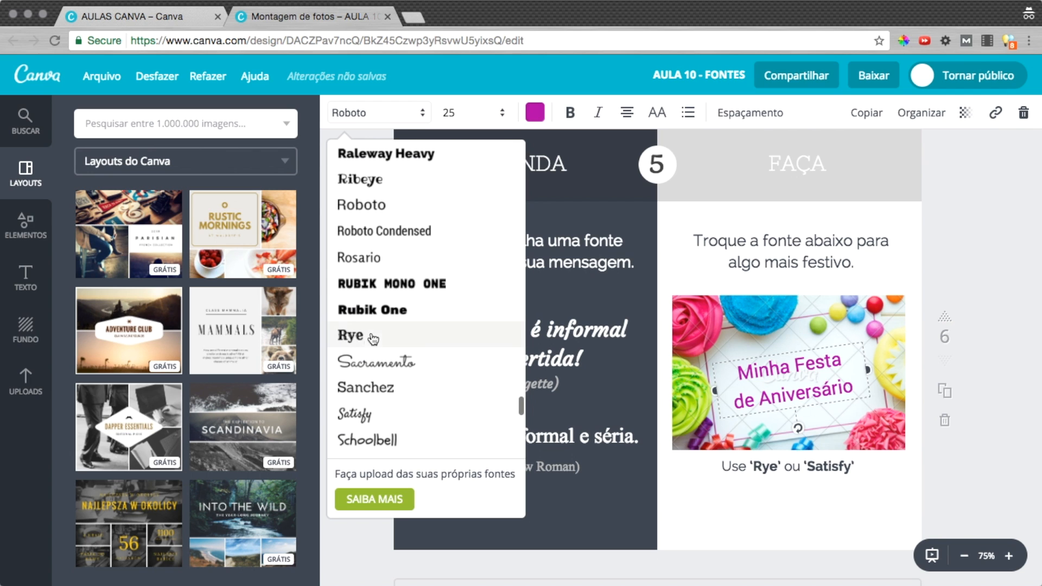
{"action": "left_click", "coordinate": [365, 337]}
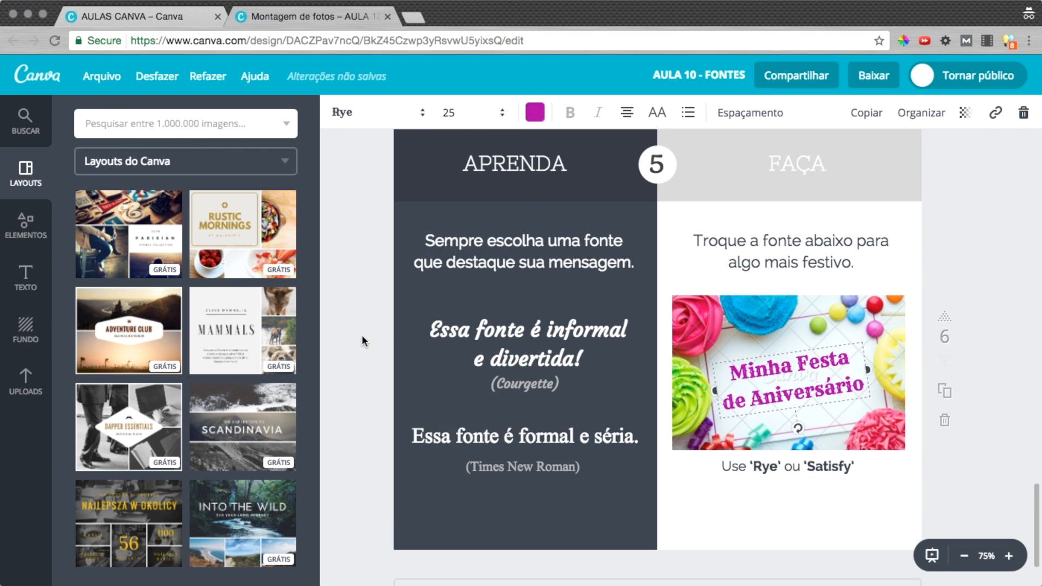
{"action": "left_click", "coordinate": [1011, 217]}
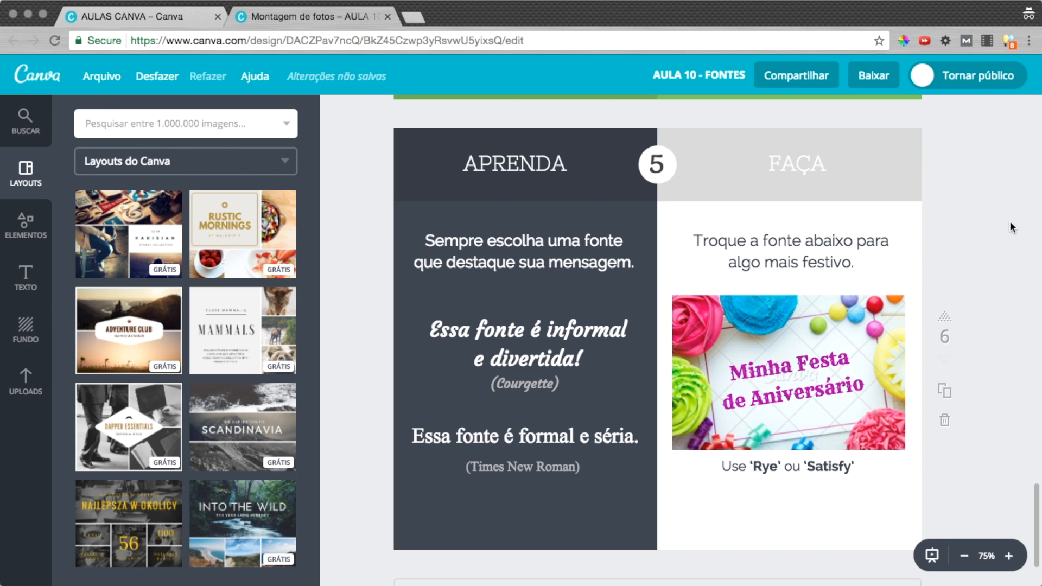
{"action": "left_click_drag", "start_coordinate": [830, 384], "coordinate": [824, 388]}
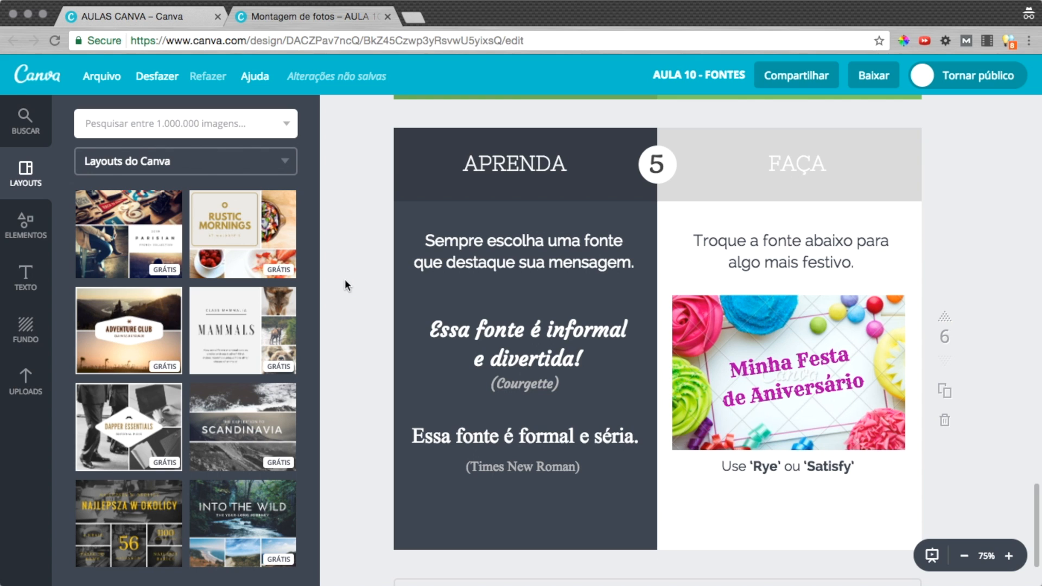
Browse the ready-made text combinations to examine how they pair different fonts.
{"action": "left_click", "coordinate": [27, 275]}
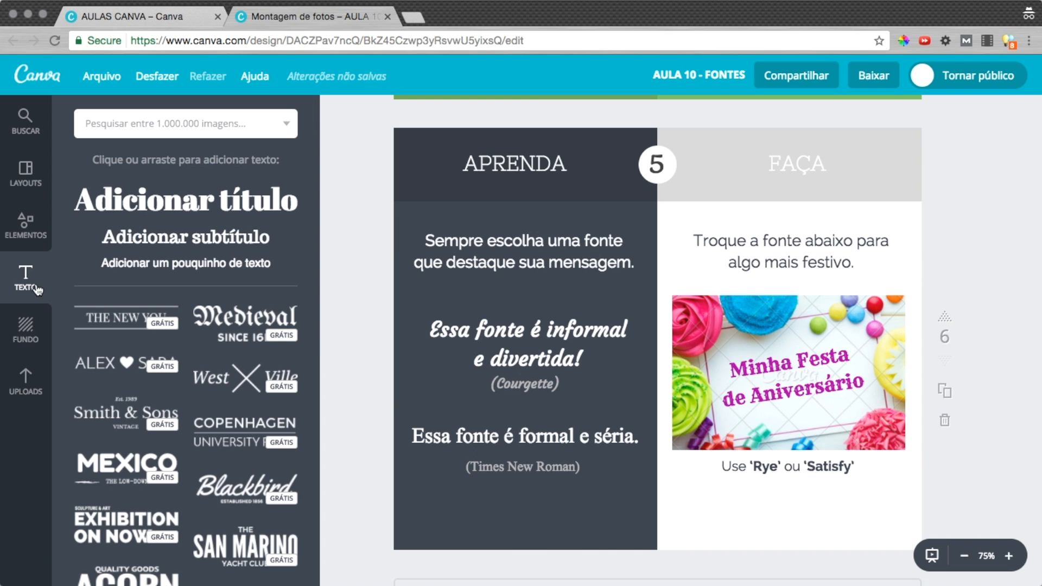
{"action": "scroll", "coordinate": [229, 298], "scroll_direction": "down", "scroll_amount": 2}
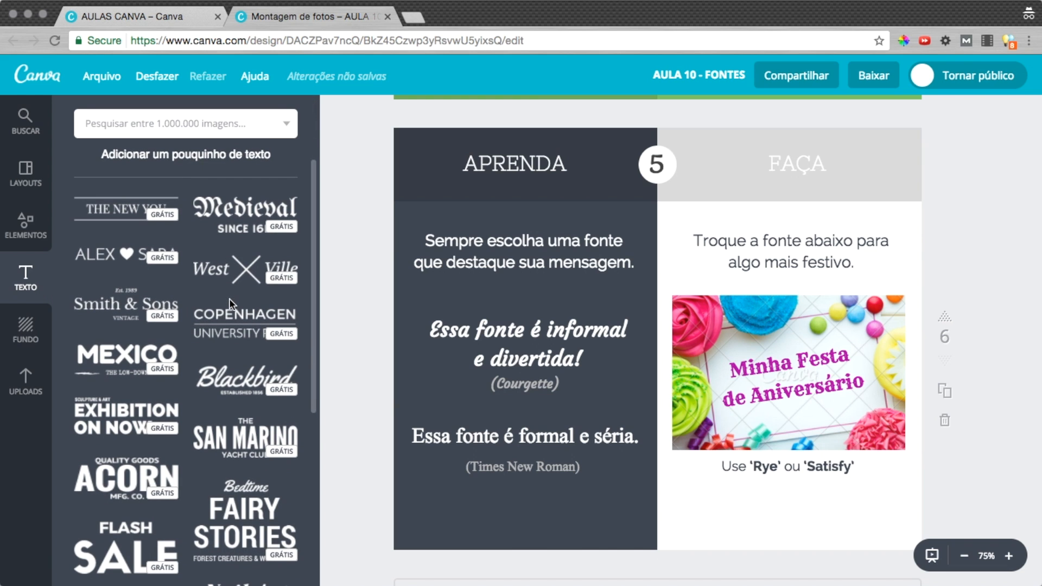
{"action": "scroll", "coordinate": [230, 303], "scroll_direction": "down", "scroll_amount": 1}
{"action": "scroll", "coordinate": [225, 312], "scroll_direction": "down", "scroll_amount": 2}
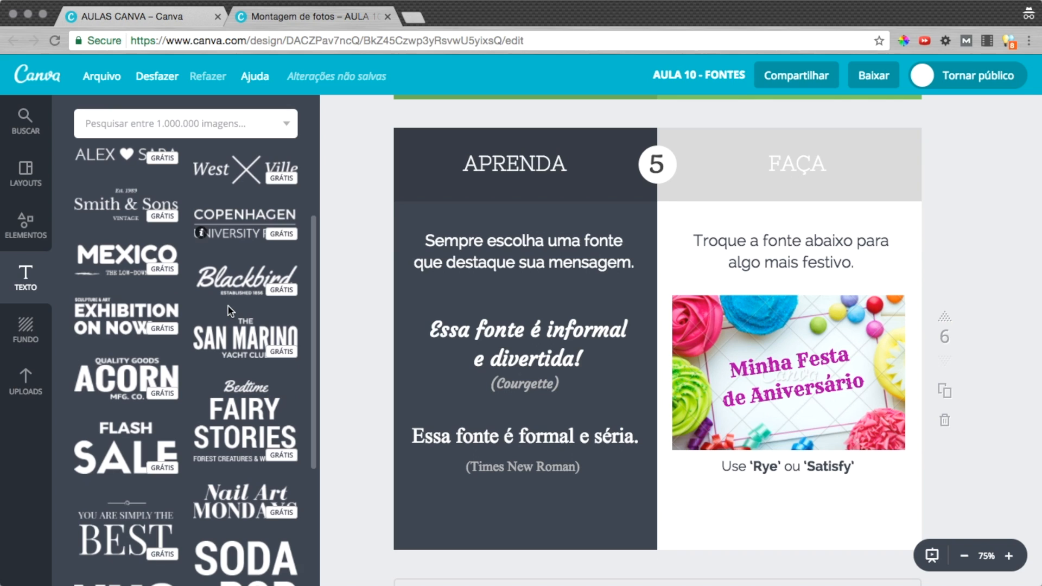
{"action": "scroll", "coordinate": [220, 314], "scroll_direction": "up", "scroll_amount": 1}
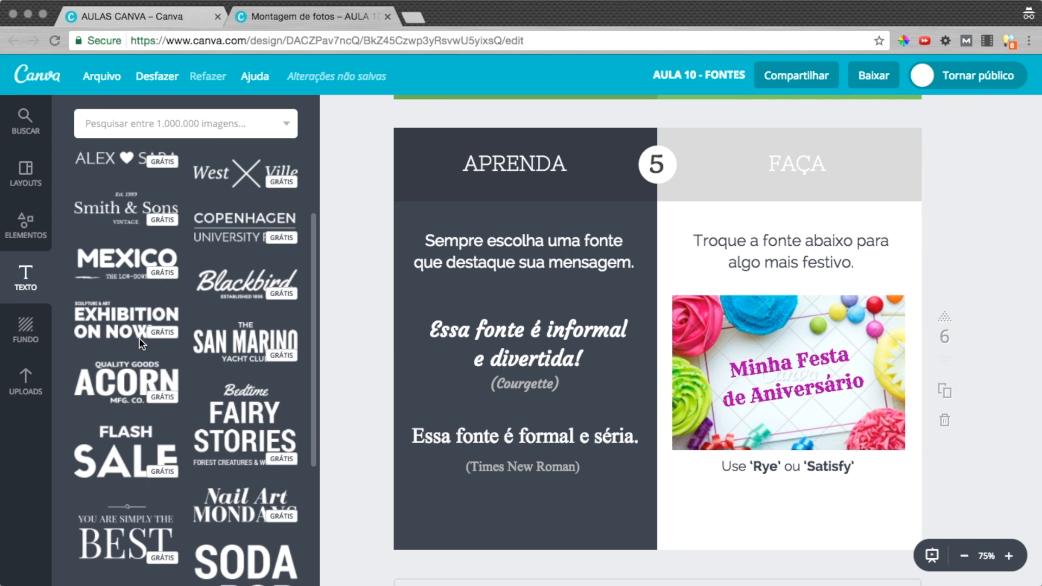
{"action": "scroll", "coordinate": [139, 338], "scroll_direction": "down", "scroll_amount": 2}
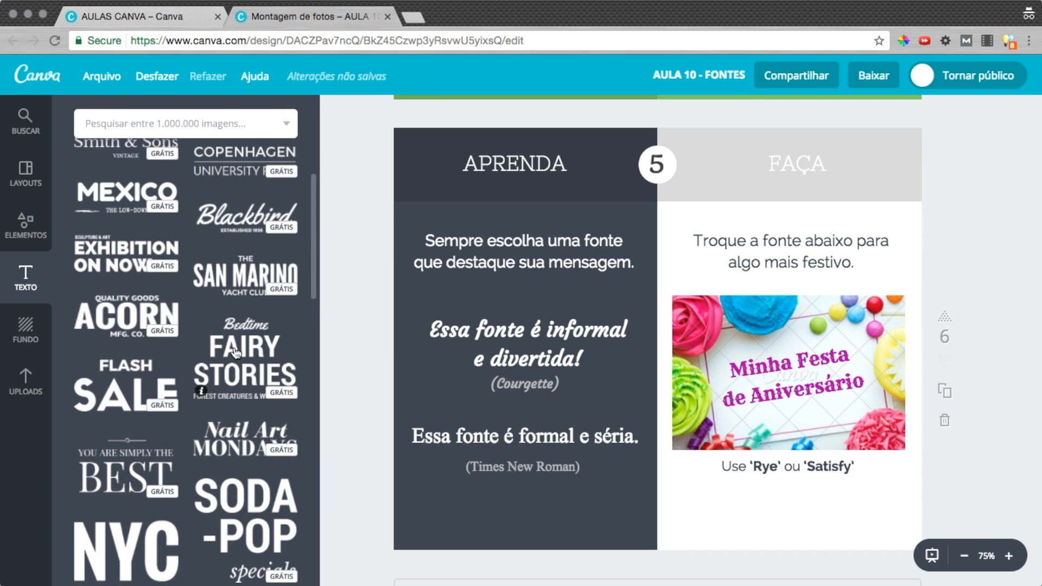
{"action": "scroll", "coordinate": [235, 362], "scroll_direction": "down", "scroll_amount": 2}
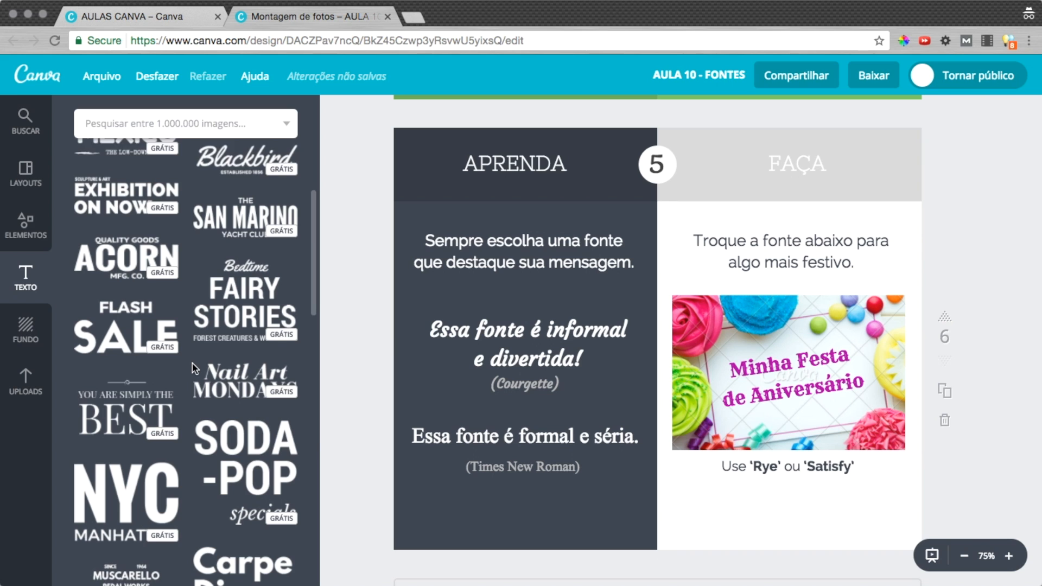
{"action": "scroll", "coordinate": [195, 369], "scroll_direction": "down", "scroll_amount": 2}
Add a blank page 7 and fill its background with the dark green from the default palette.
{"action": "scroll", "coordinate": [673, 461], "scroll_direction": "down", "scroll_amount": 5}
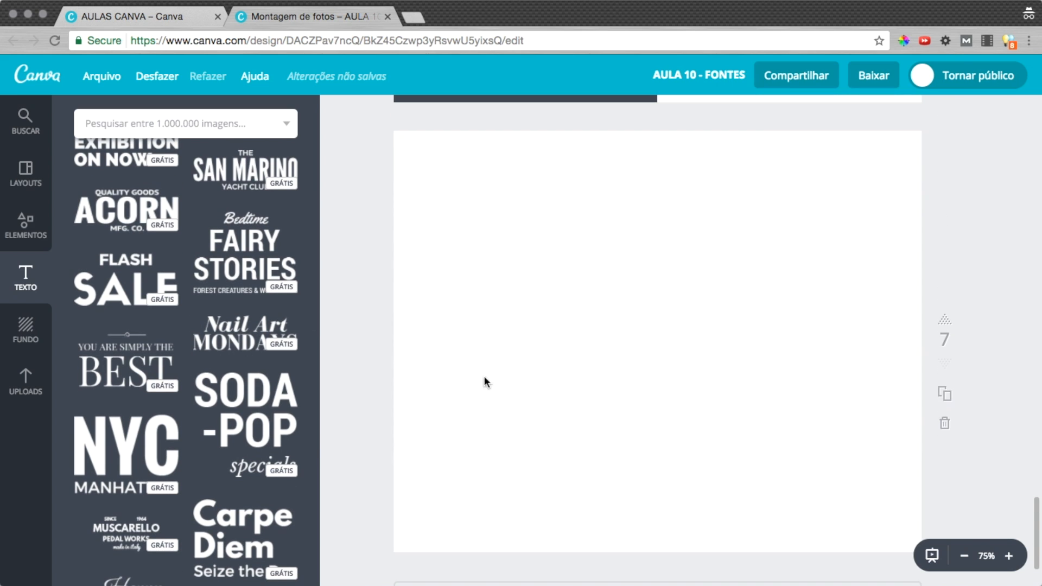
{"action": "left_click", "coordinate": [26, 328]}
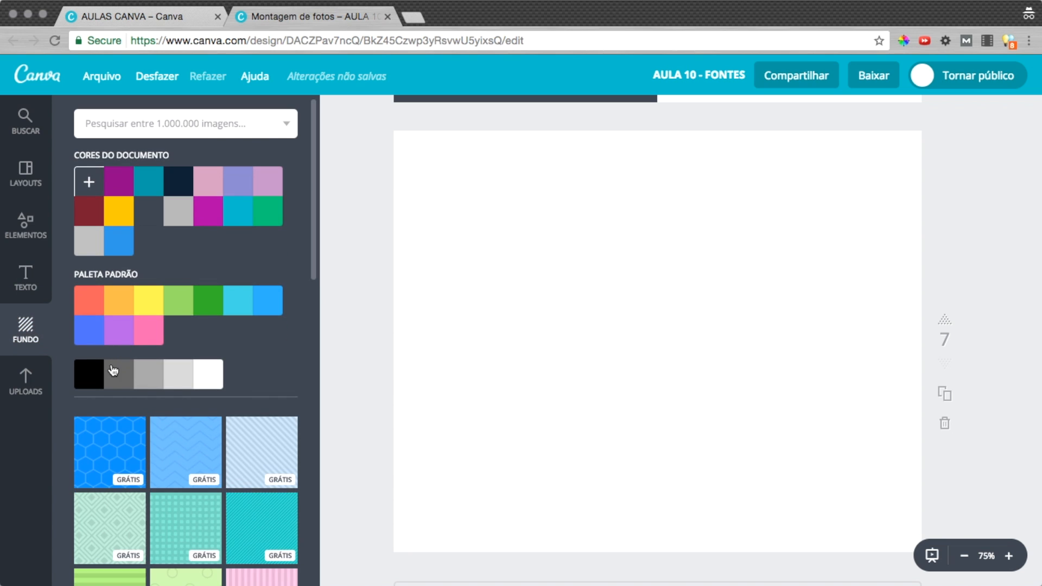
{"action": "left_click", "coordinate": [205, 303]}
Add the "Flash Sale" and "Soda-Pop specials" text combinations to page 7, placing the second one below and to the right of the first.
{"action": "left_click", "coordinate": [27, 276]}
{"action": "left_click", "coordinate": [126, 288]}
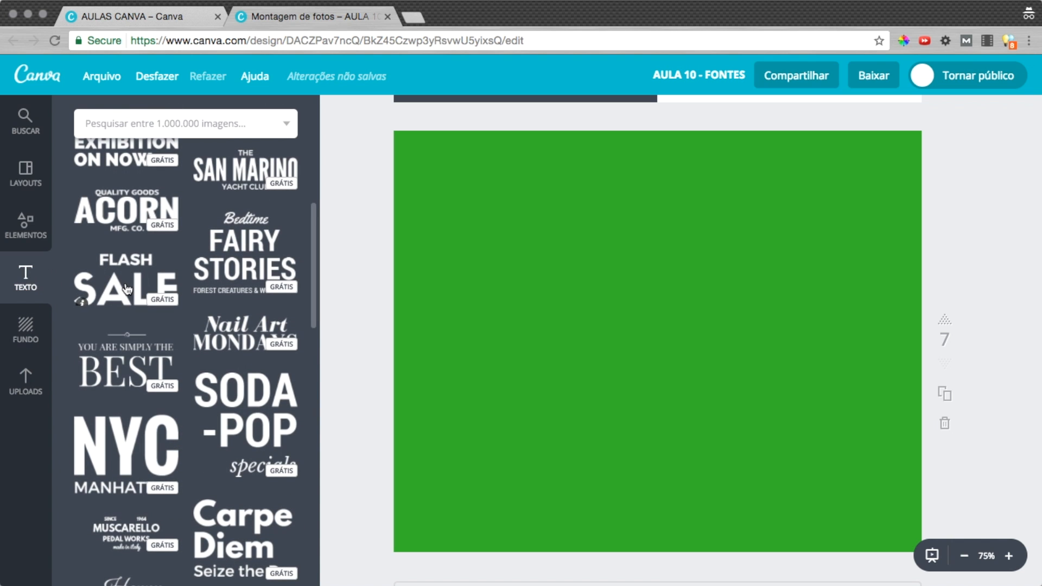
{"action": "left_click_drag", "start_coordinate": [742, 370], "coordinate": [705, 330]}
{"action": "left_click", "coordinate": [996, 191]}
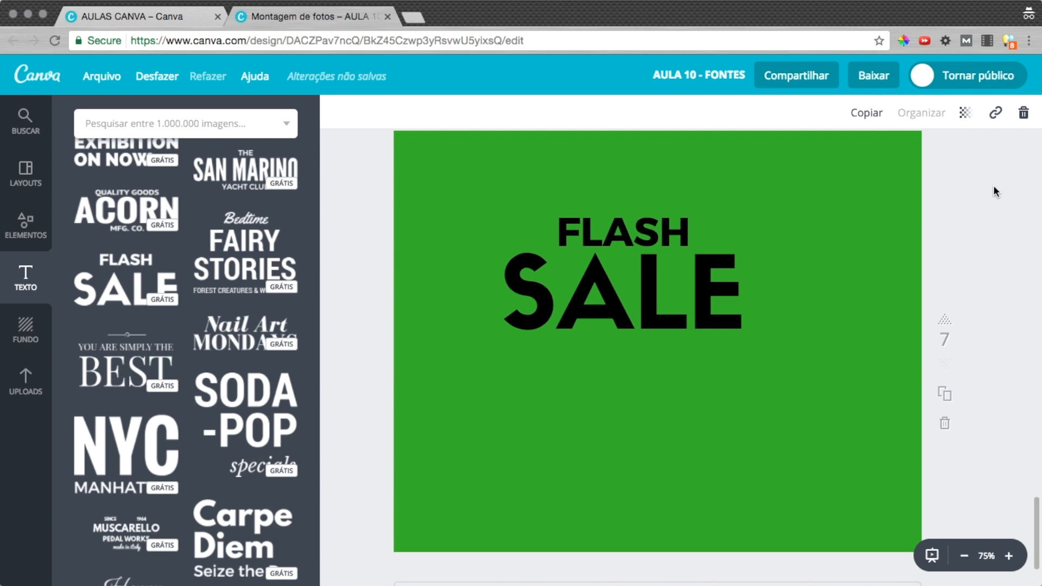
{"action": "left_click", "coordinate": [265, 423]}
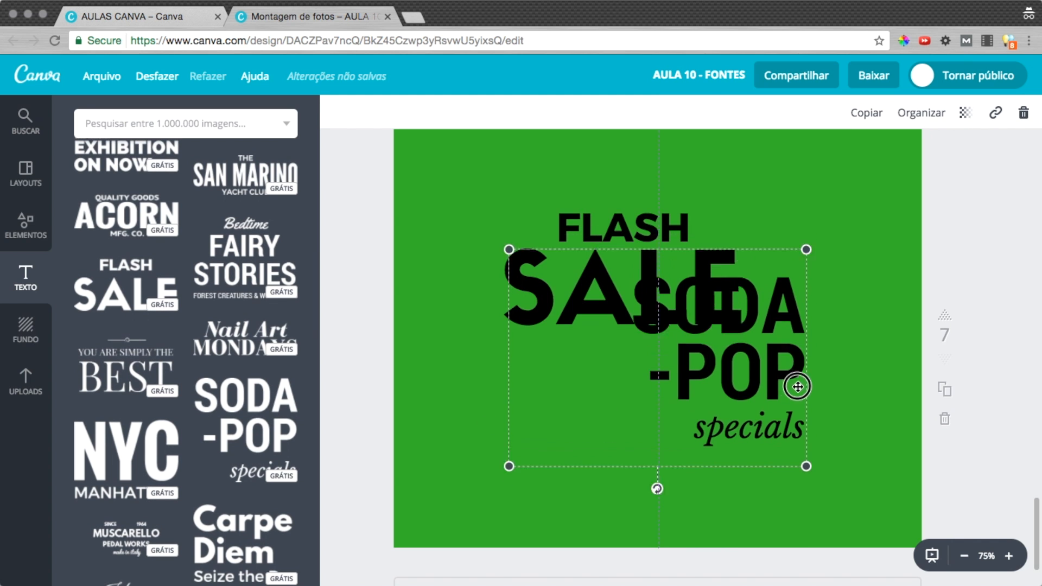
{"action": "left_click_drag", "start_coordinate": [797, 386], "coordinate": [877, 453]}
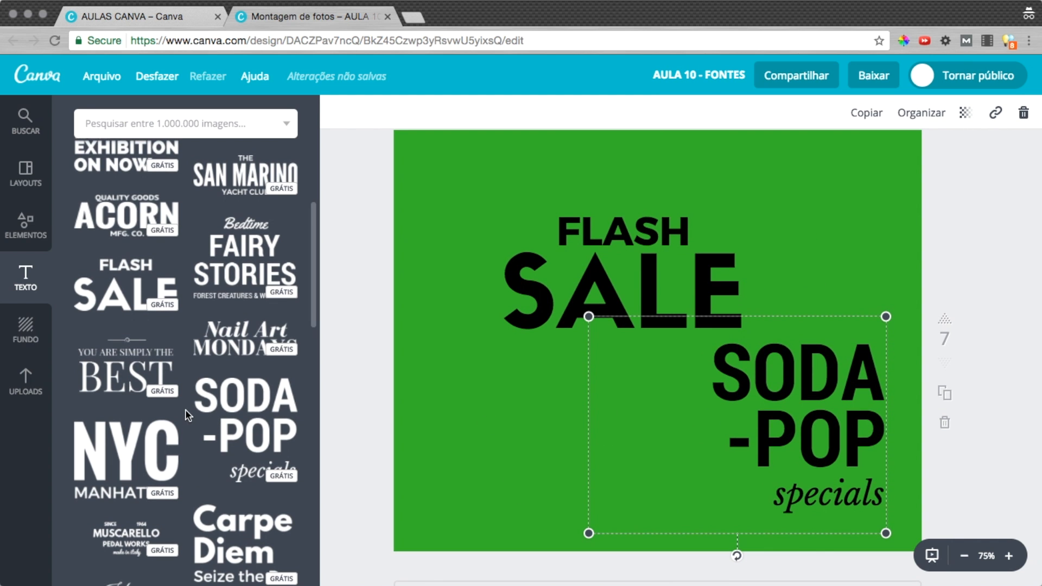
Look through more of the ready-made text combinations, including the framed designs.
{"action": "scroll", "coordinate": [184, 409], "scroll_direction": "down", "scroll_amount": 5}
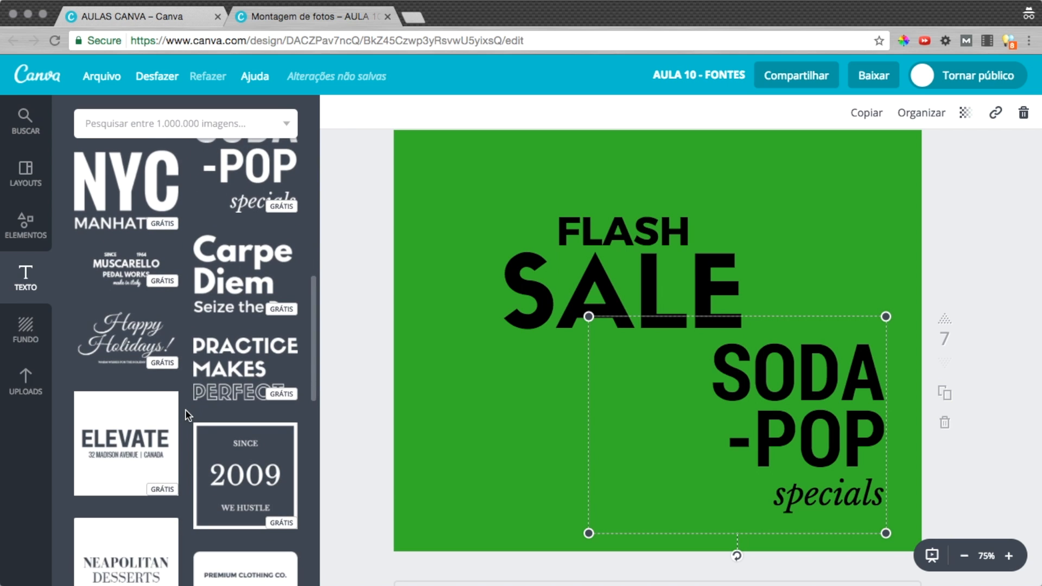
{"action": "scroll", "coordinate": [185, 409], "scroll_direction": "down", "scroll_amount": 2}
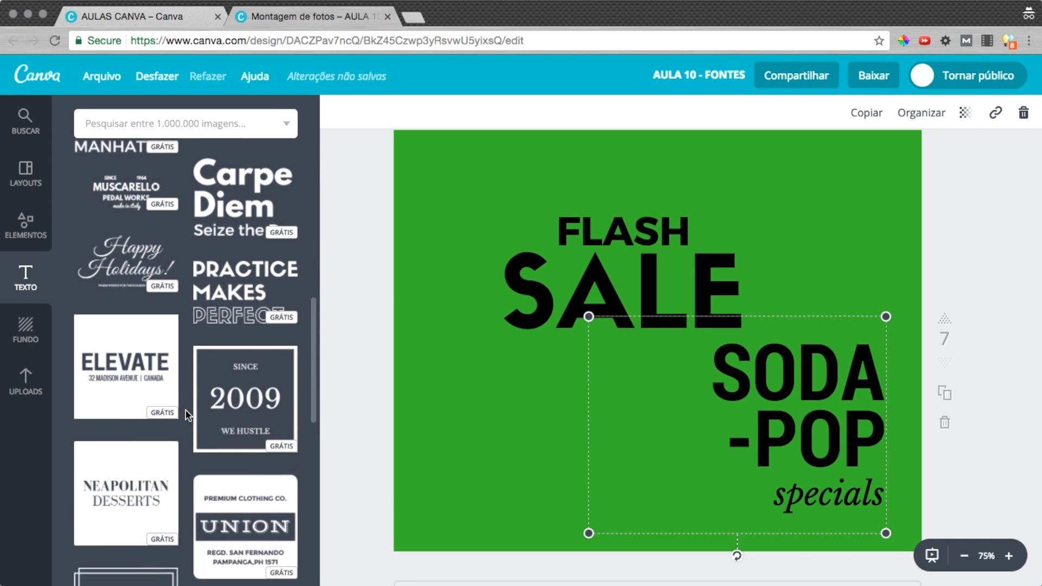
{"action": "scroll", "coordinate": [187, 412], "scroll_direction": "down", "scroll_amount": 2}
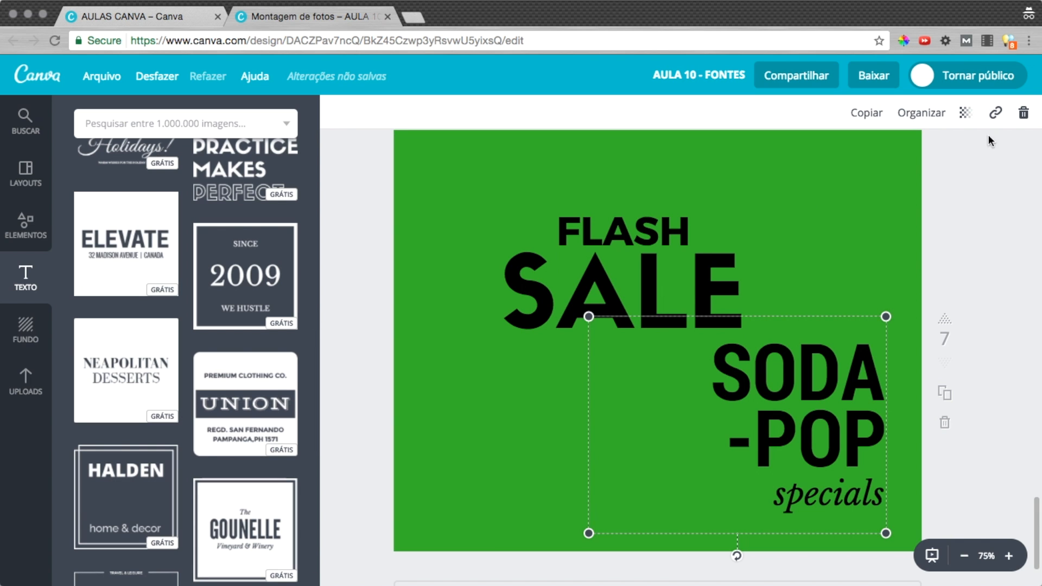
Delete the "Soda-Pop specials" text and the whole of page 7, and return to the cover page.
{"action": "left_click", "coordinate": [1023, 115]}
{"action": "left_click", "coordinate": [945, 422]}
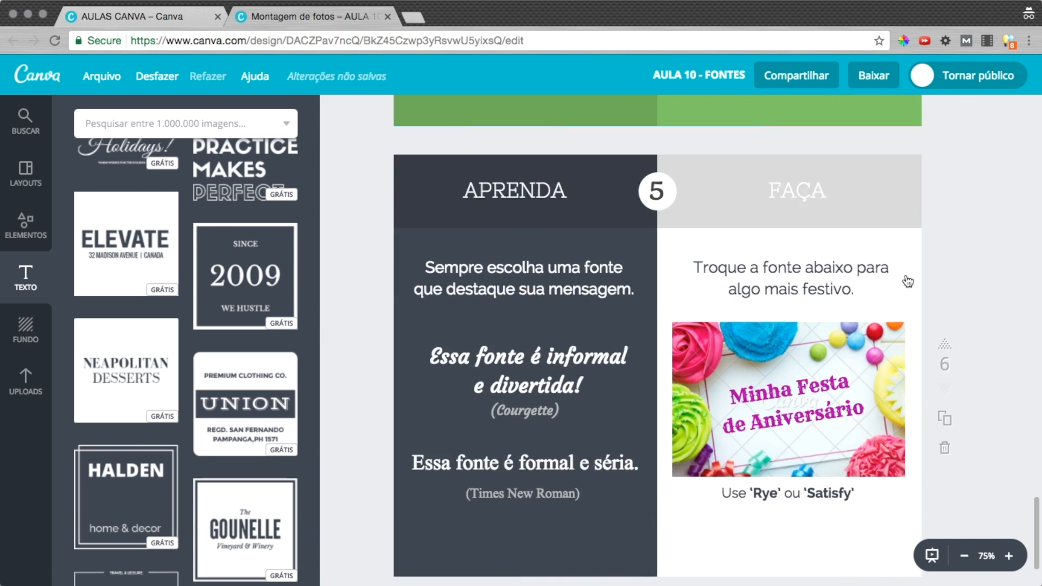
{"action": "scroll", "coordinate": [902, 302], "scroll_direction": "up", "scroll_amount": 20}
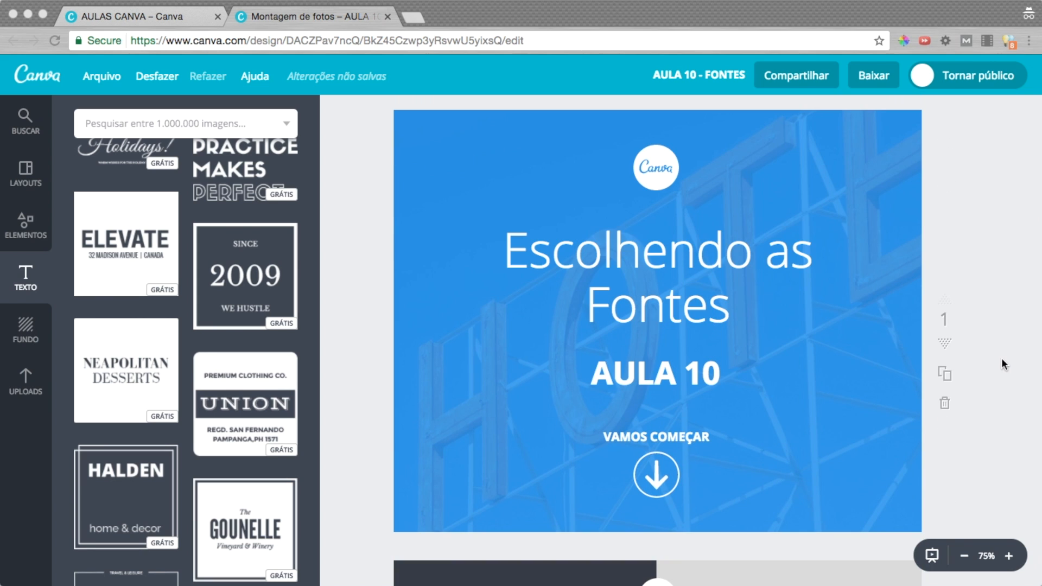